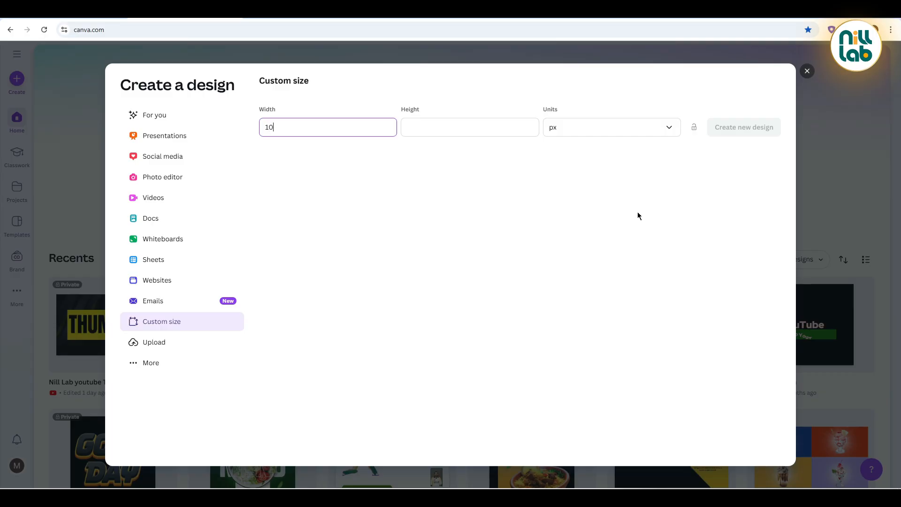
Step: Create a new custom-size design of 1080 × 1080 px
left_click(476, 126)
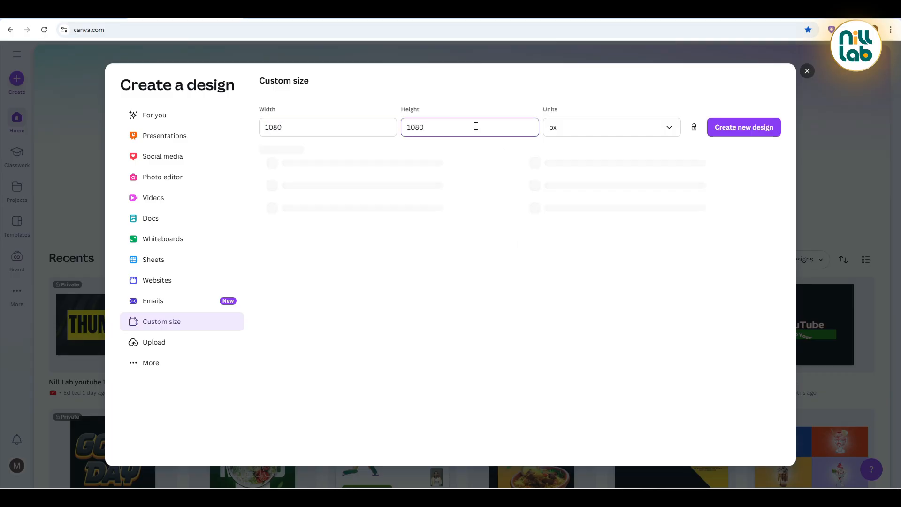
left_click(755, 125)
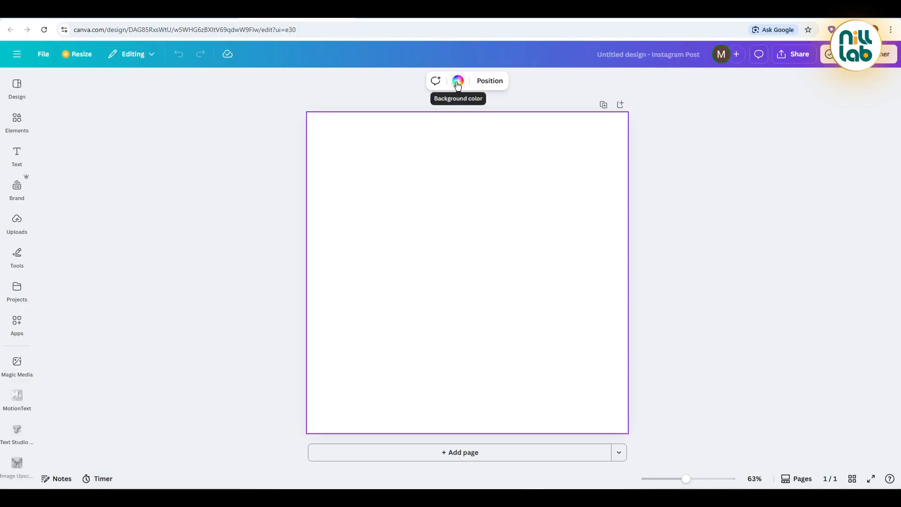
Step: Set the page background to solid color #336A06, copying the hex code from the Notepad notes
left_click(458, 80)
left_click(51, 154)
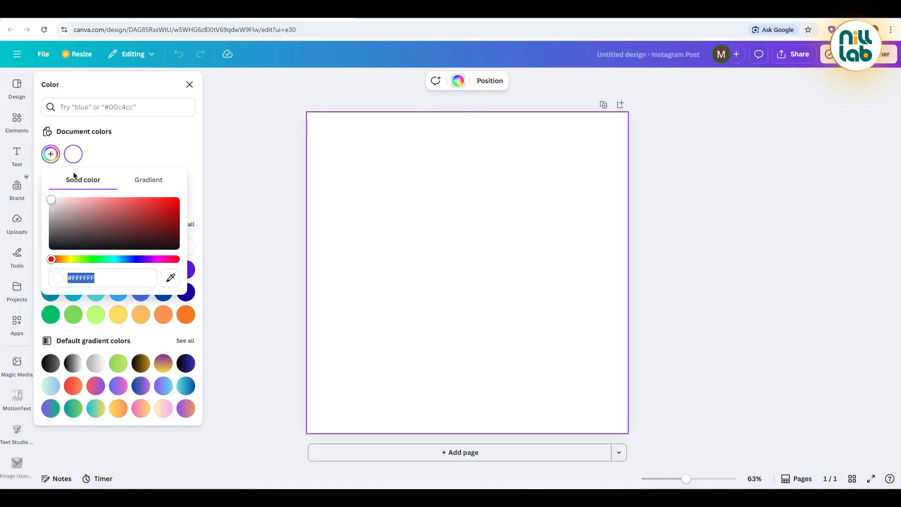
key("alt+Tab")
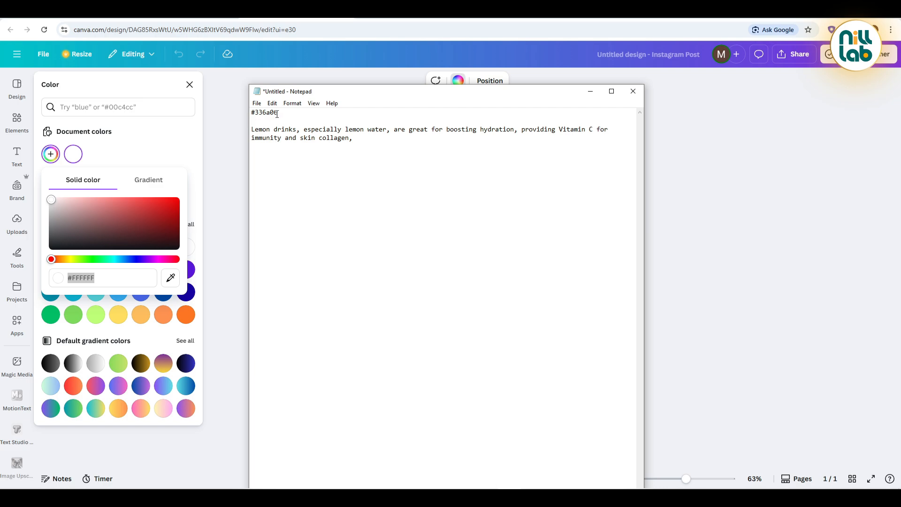
left_click_drag(278, 113, 246, 113)
key("ctrl+c")
key("alt+Tab")
double_click(121, 278)
key("ctrl+v")
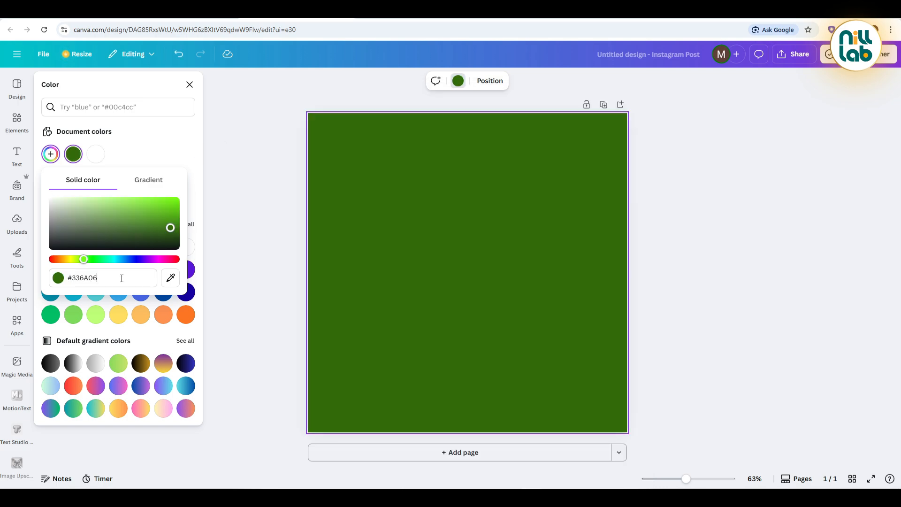
left_click(256, 226)
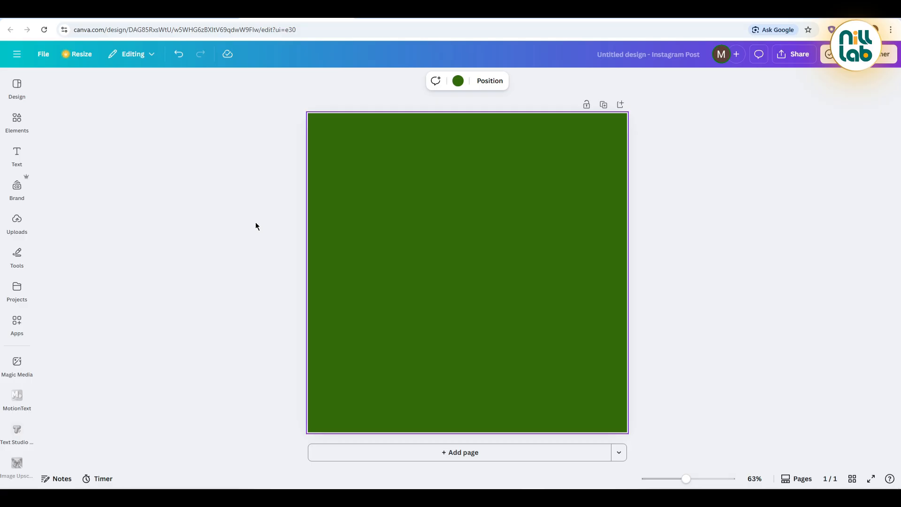
left_click(256, 226)
Step: Upload the clemon-mohito-can-250ml image from Downloads and add it to the page
left_click(17, 221)
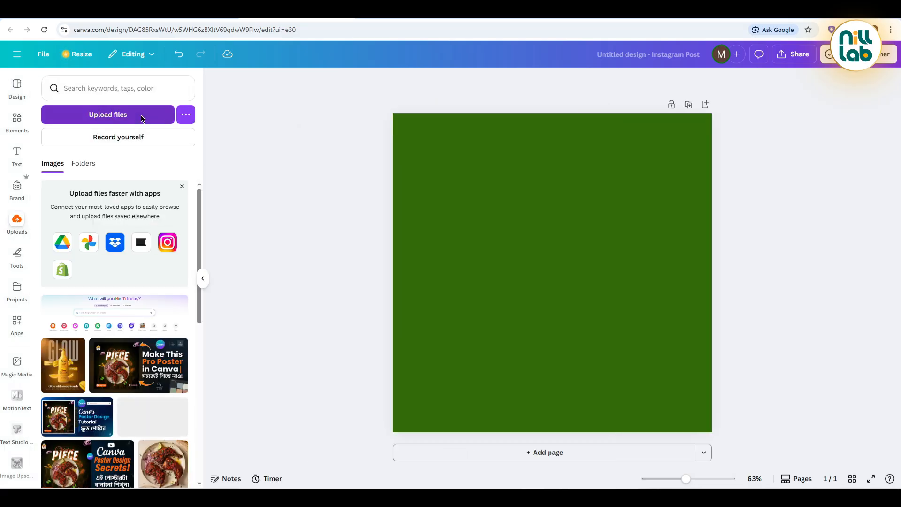
left_click(142, 118)
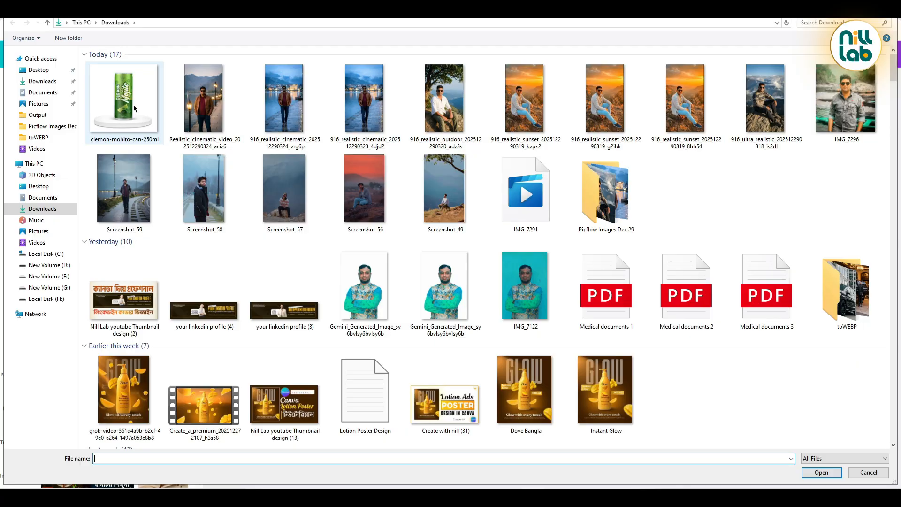
double_click(131, 99)
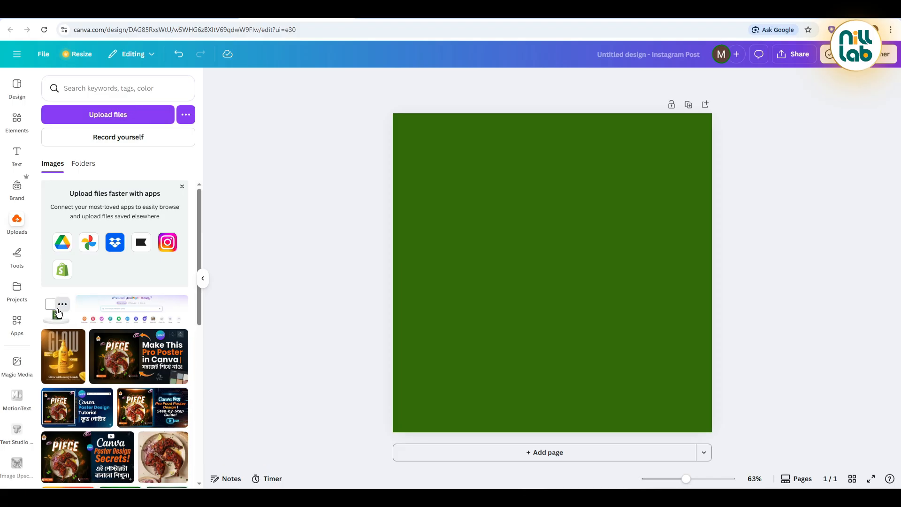
left_click(63, 305)
left_click(216, 293)
left_click(56, 309)
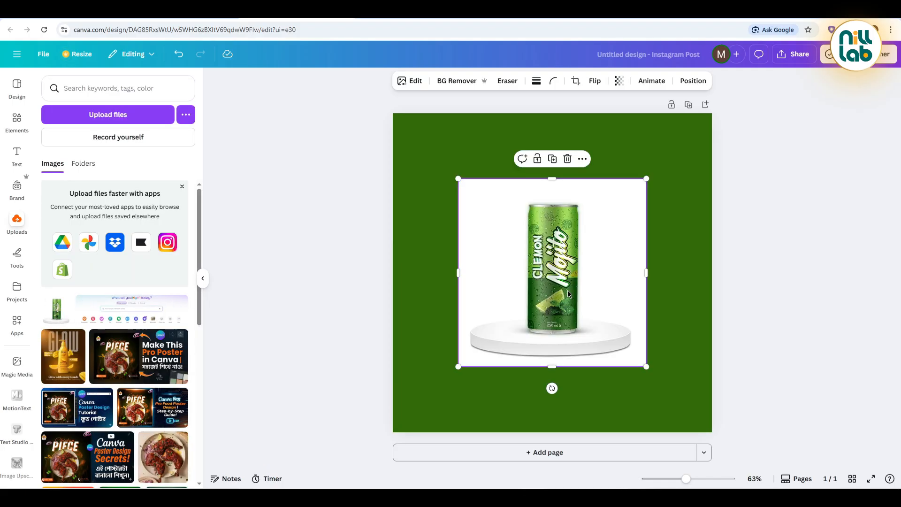
Step: Remove the background of the can image, enlarge it and reposition it on the page
left_click(439, 83)
left_click_drag(648, 366, 713, 431)
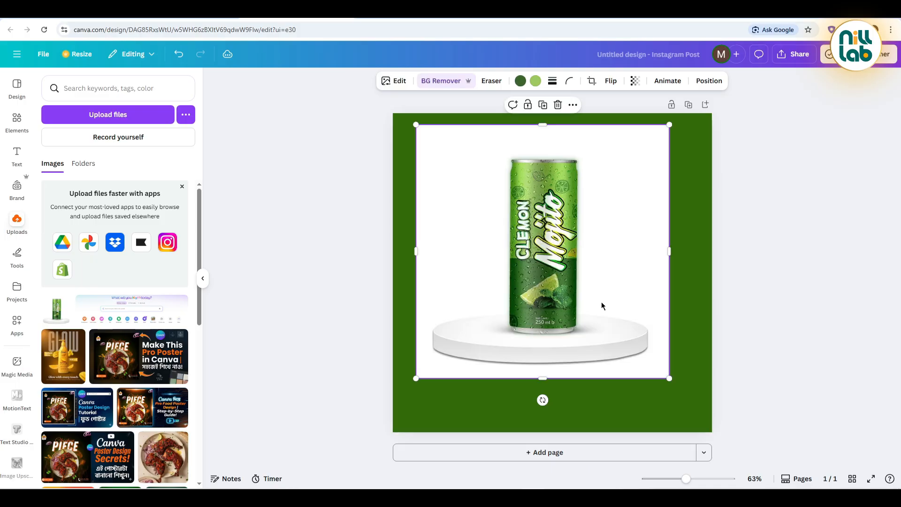
left_click_drag(603, 306, 610, 324)
left_click_drag(678, 397, 712, 433)
left_click_drag(568, 258, 559, 253)
Step: Crop the can image closely on all four sides and center it on the page
left_click_drag(697, 273, 593, 210)
left_click_drag(449, 273, 510, 278)
left_click_drag(604, 273, 600, 278)
left_click_drag(552, 129, 558, 160)
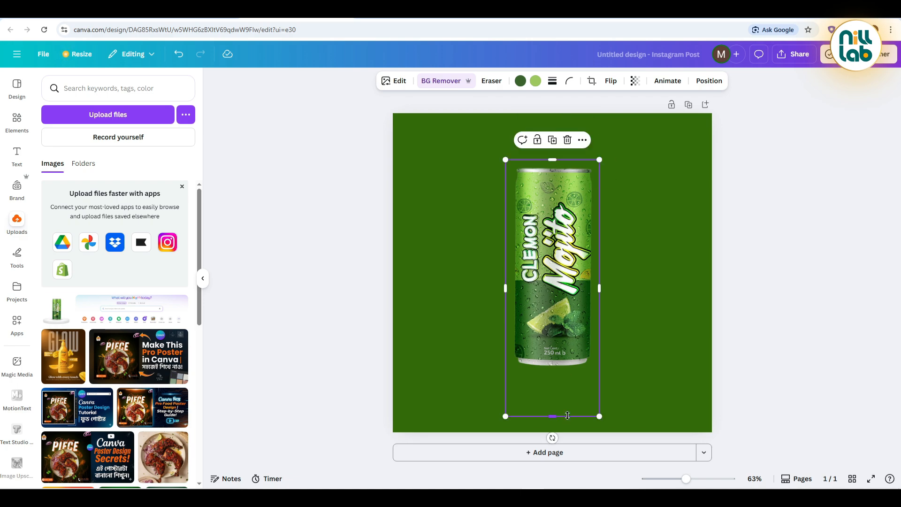
left_click_drag(567, 417, 565, 372)
left_click_drag(550, 292, 551, 299)
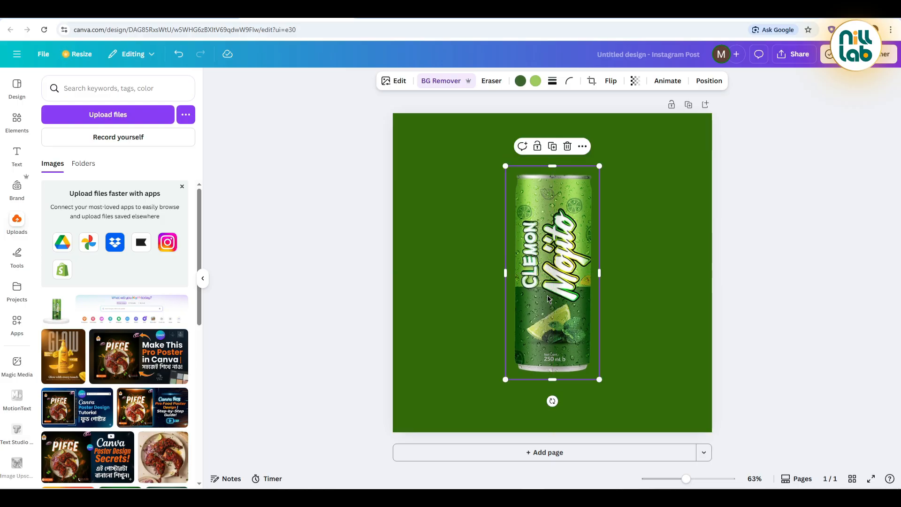
Step: Apply the warm Bali filter to the can image
left_click(398, 82)
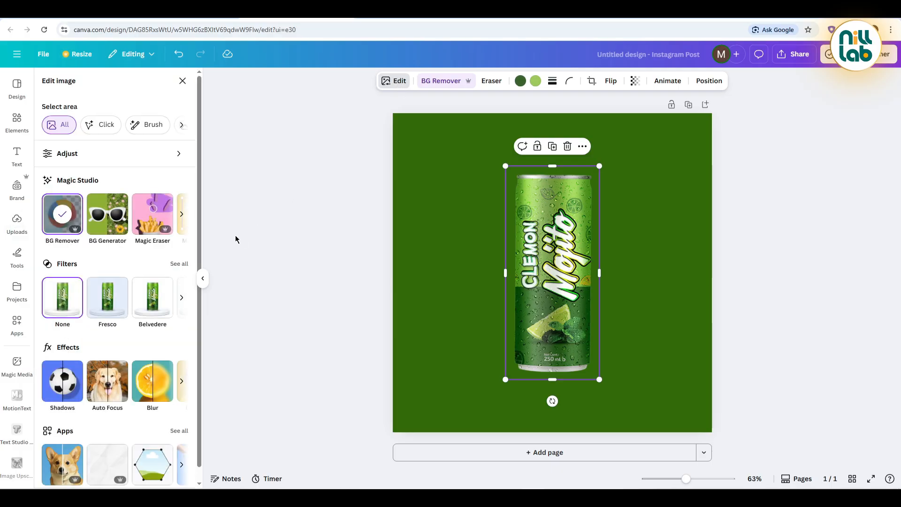
left_click(180, 263)
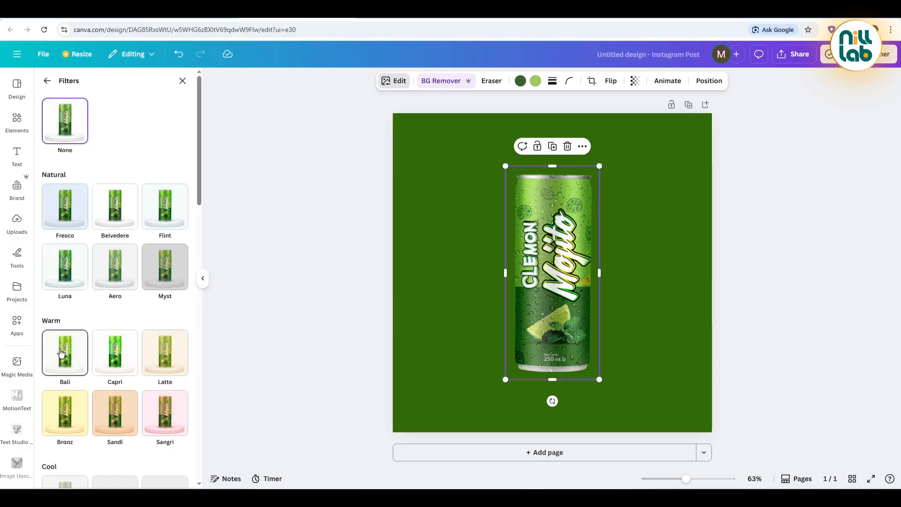
left_click(61, 353)
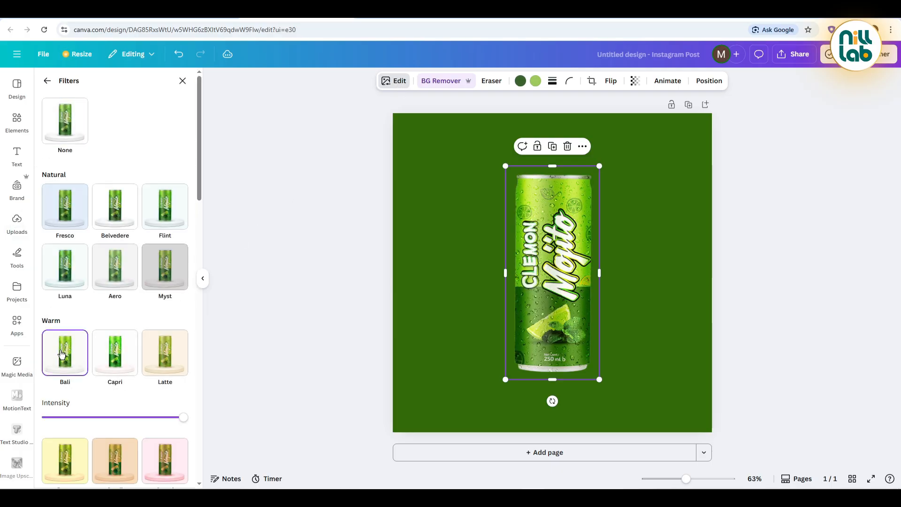
left_click(48, 82)
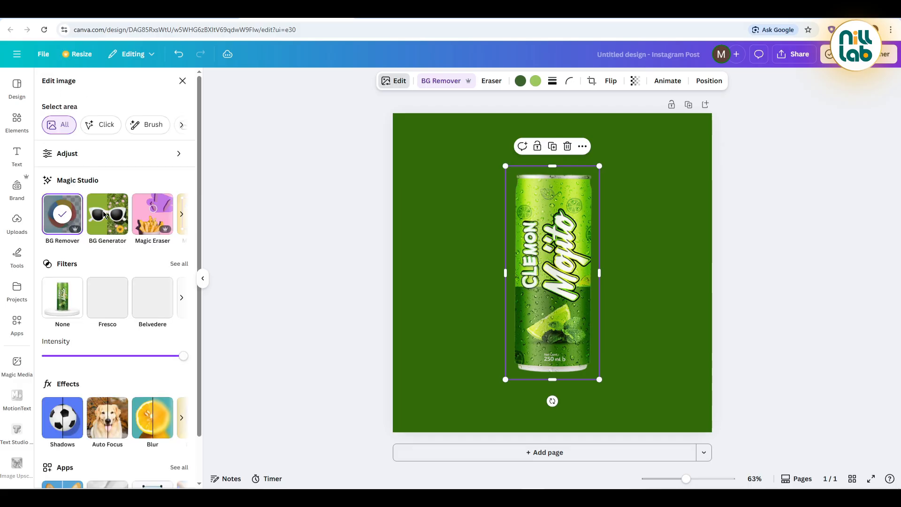
Step: Upscale the can image 2x with Image Upscaler and replace the original in the design
scroll(140, 375, "down", 1)
left_click(181, 452)
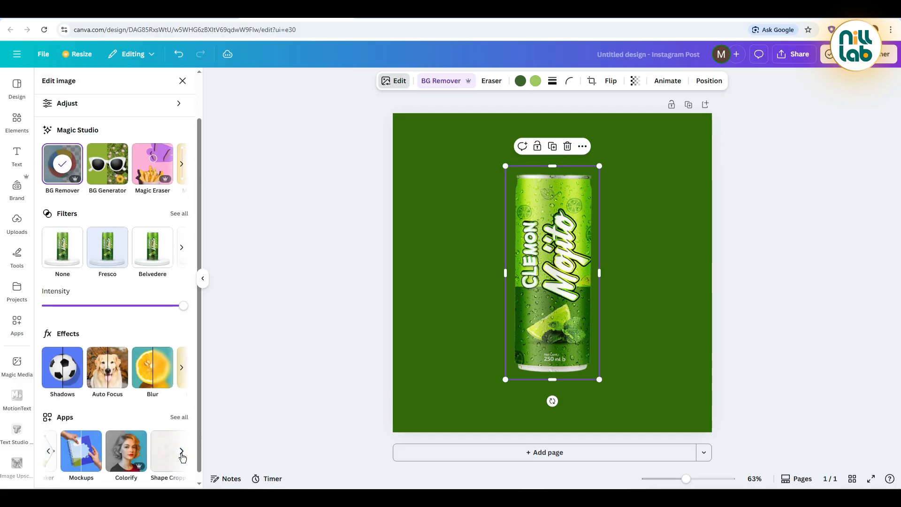
left_click(182, 452)
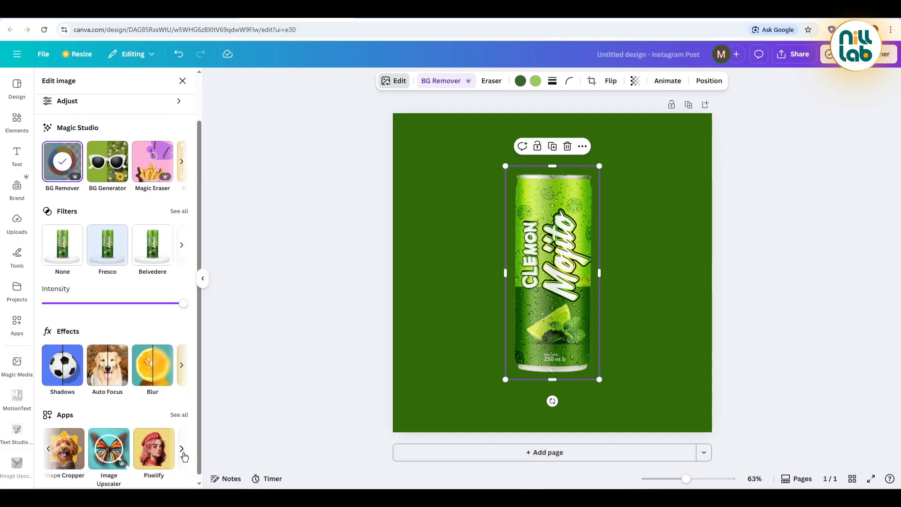
left_click(183, 454)
left_click(73, 452)
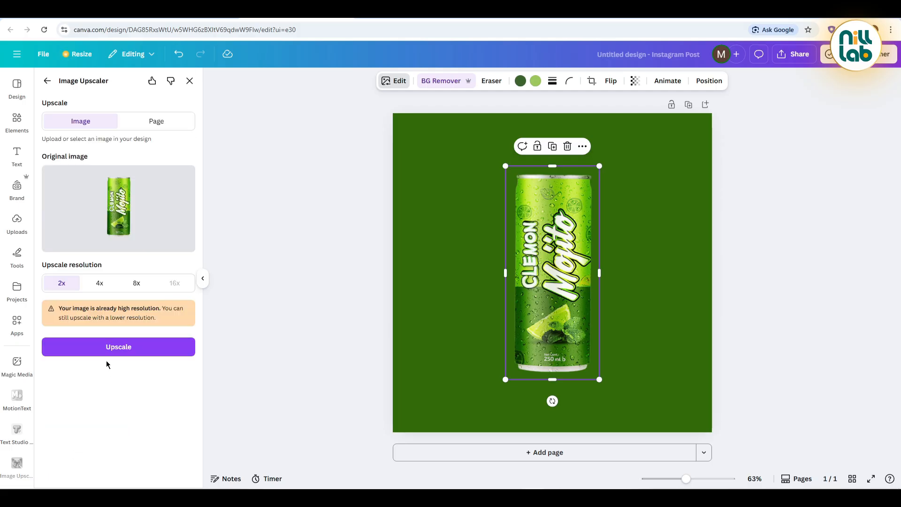
left_click(86, 342)
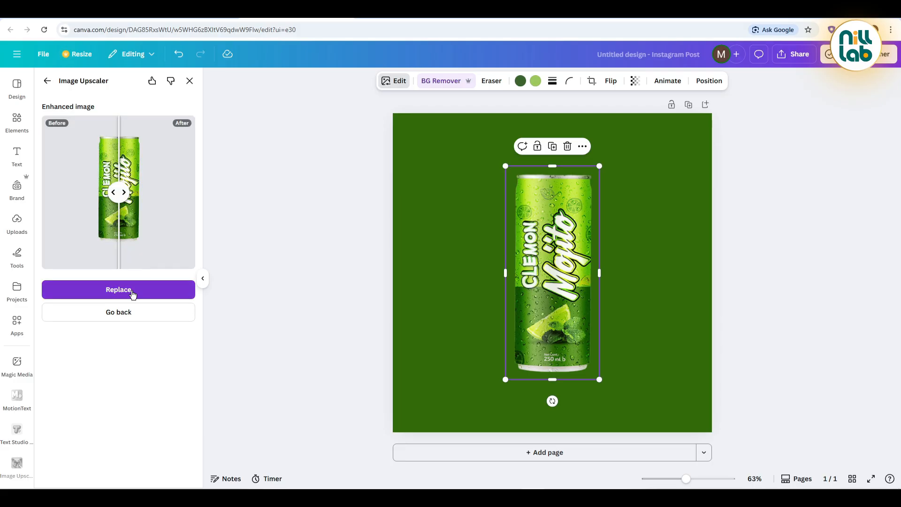
left_click(132, 291)
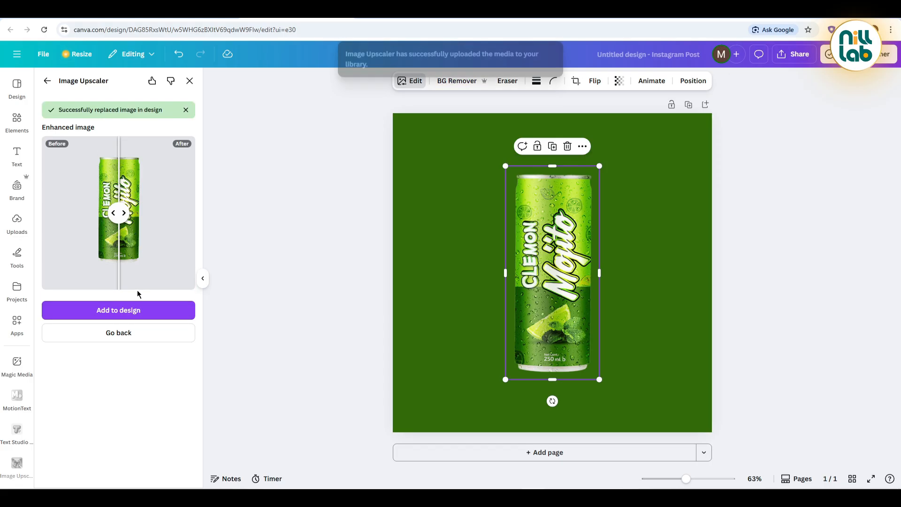
Step: Duplicate the can, flip the copy vertically and place it directly below the original as a reflection
left_click(553, 147)
left_click(600, 80)
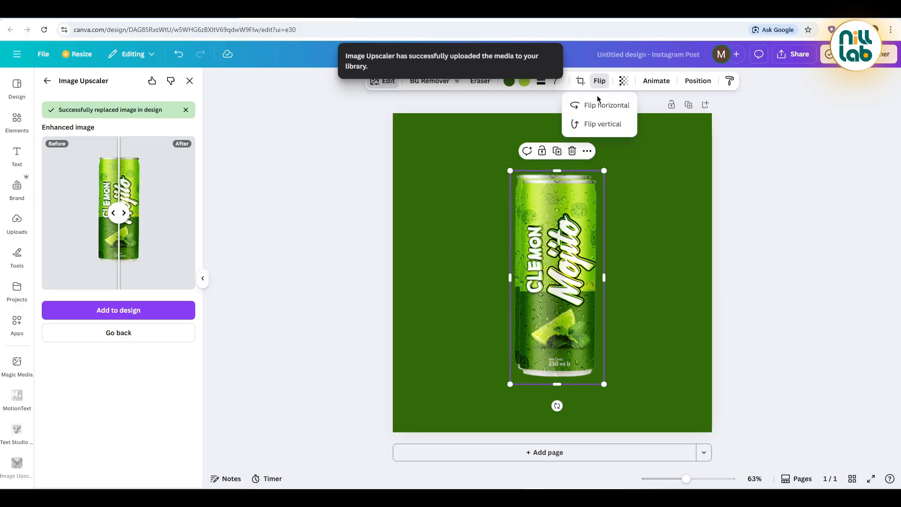
left_click(610, 123)
left_click_drag(562, 228, 560, 411)
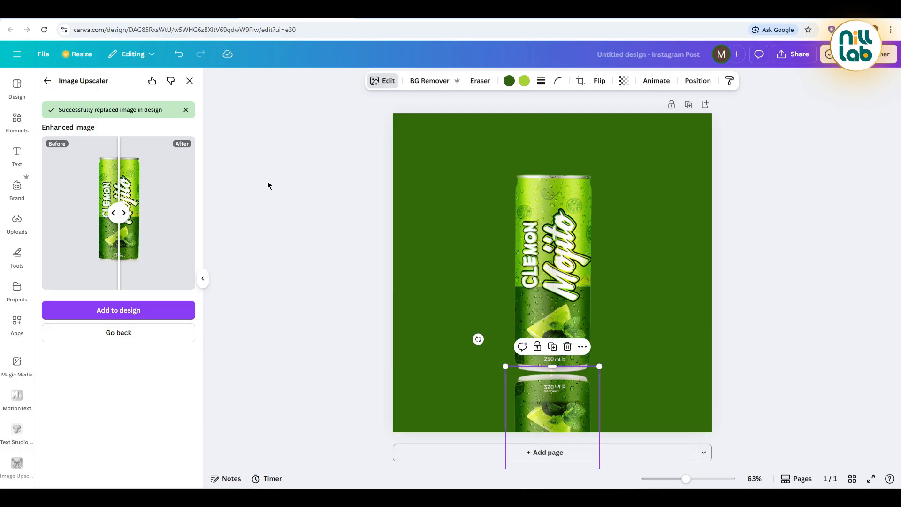
Step: Search the elements for "green lemon" photos and add the cutout of a whole and sliced lime with leaves
left_click(17, 119)
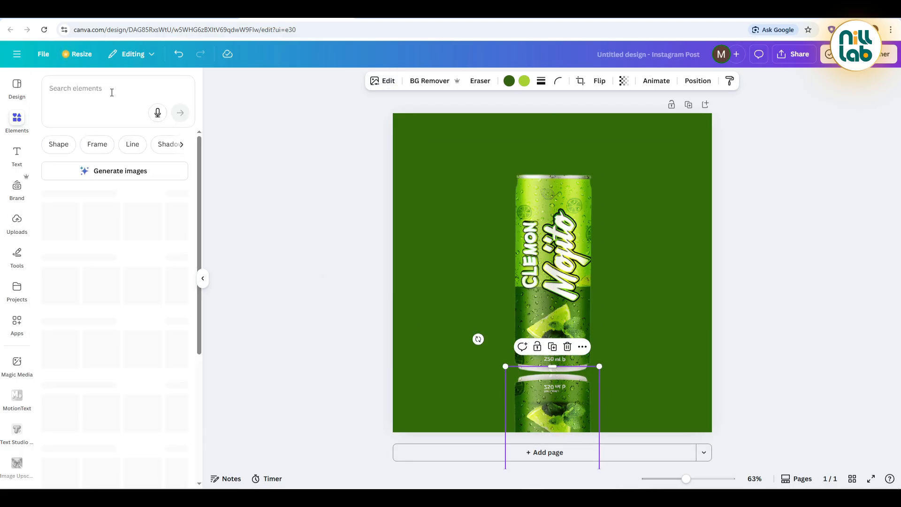
left_click(111, 93)
type("green")
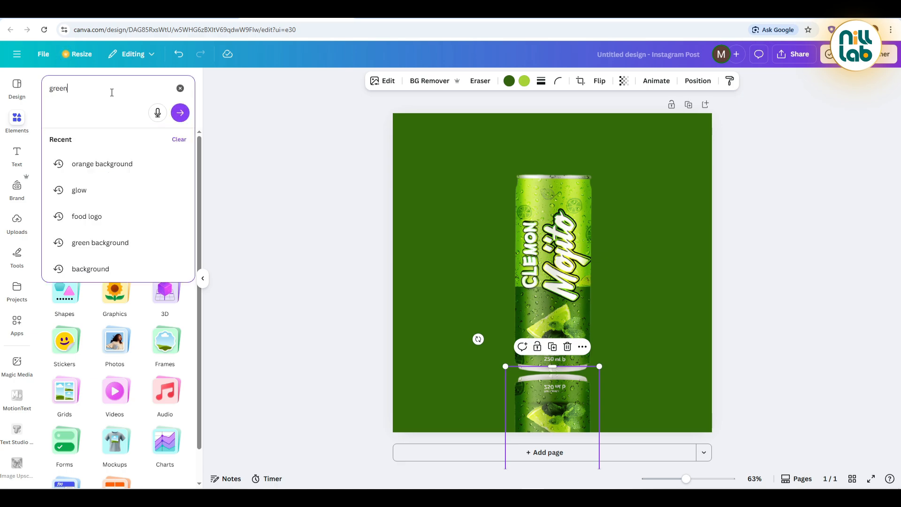
type(" lemon")
key("Return")
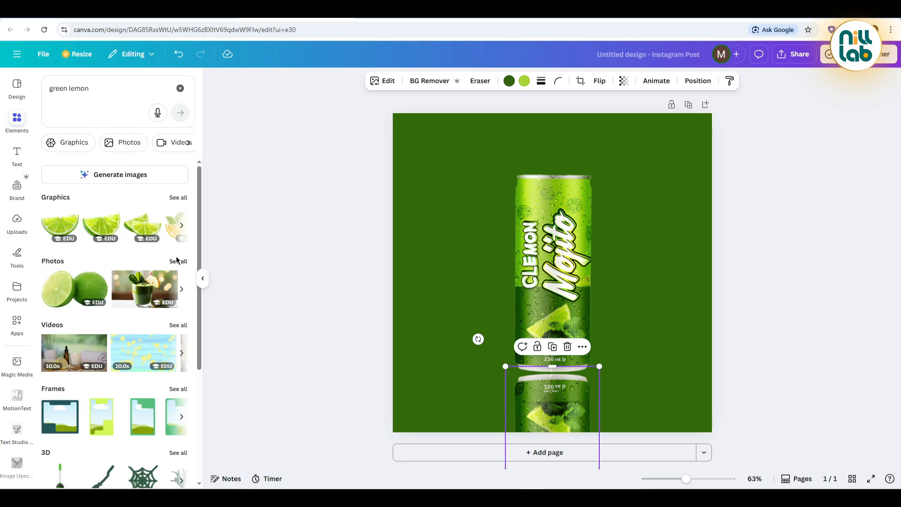
left_click(178, 261)
scroll(124, 273, "down", 5)
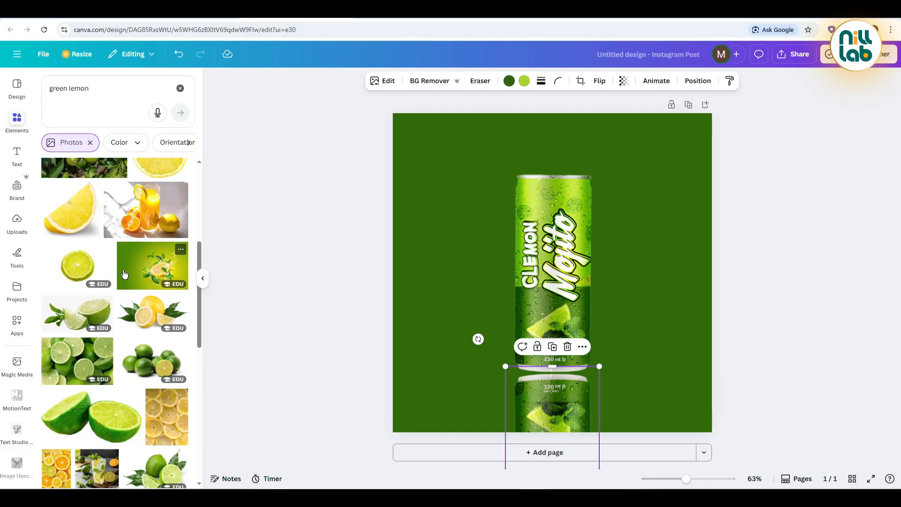
scroll(124, 274, "down", 2)
scroll(127, 281, "down", 4)
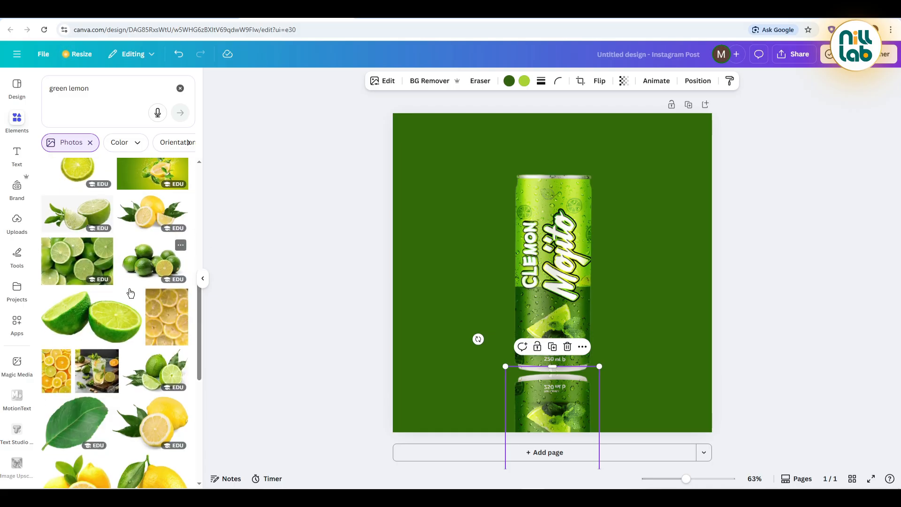
left_click(137, 199)
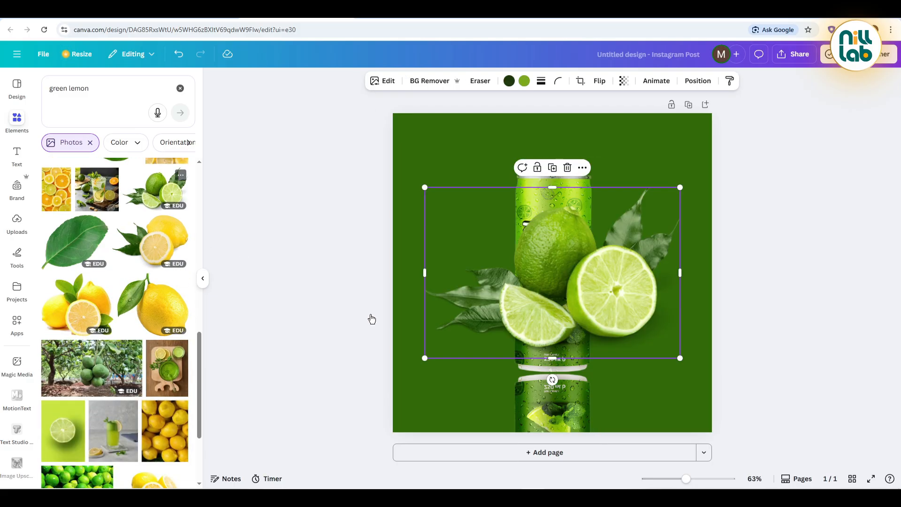
Step: Apply the Fresco filter to the lime photo, shrink it and place it at the can's lower right edge
left_click(384, 83)
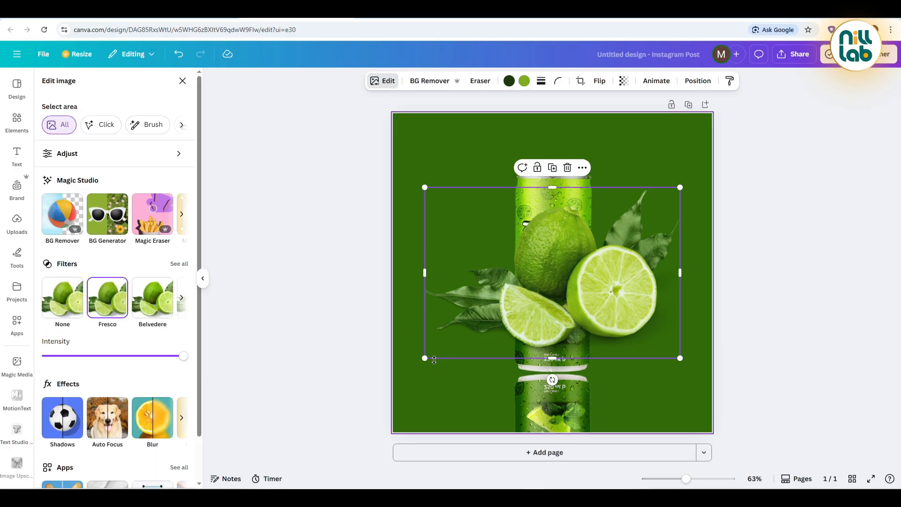
left_click_drag(422, 358, 604, 272)
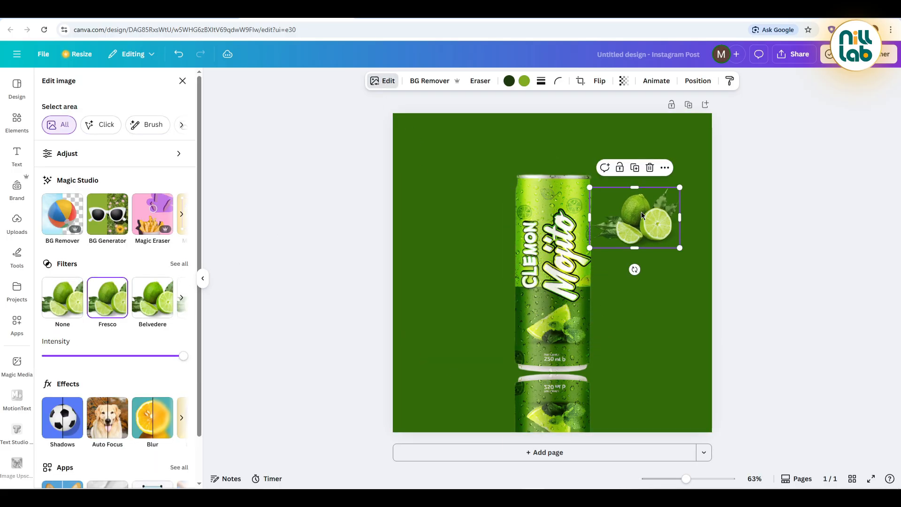
left_click_drag(641, 213, 604, 337)
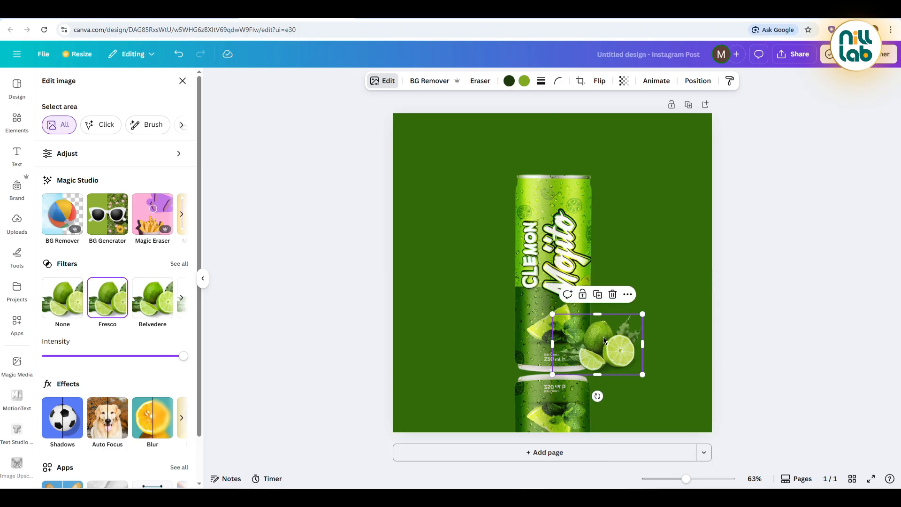
Step: Duplicate the lime photo, flip the copy vertically and place it directly below the original as a reflection
left_click(598, 295)
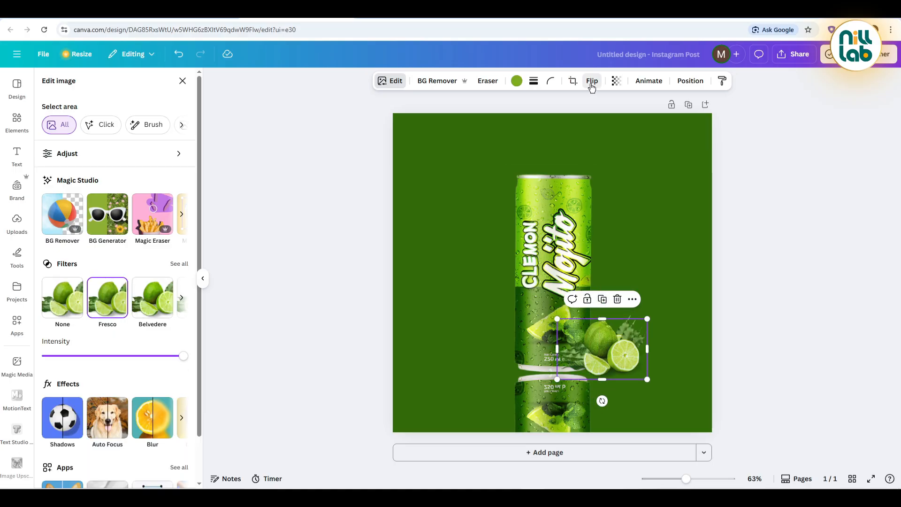
left_click(592, 81)
left_click(591, 124)
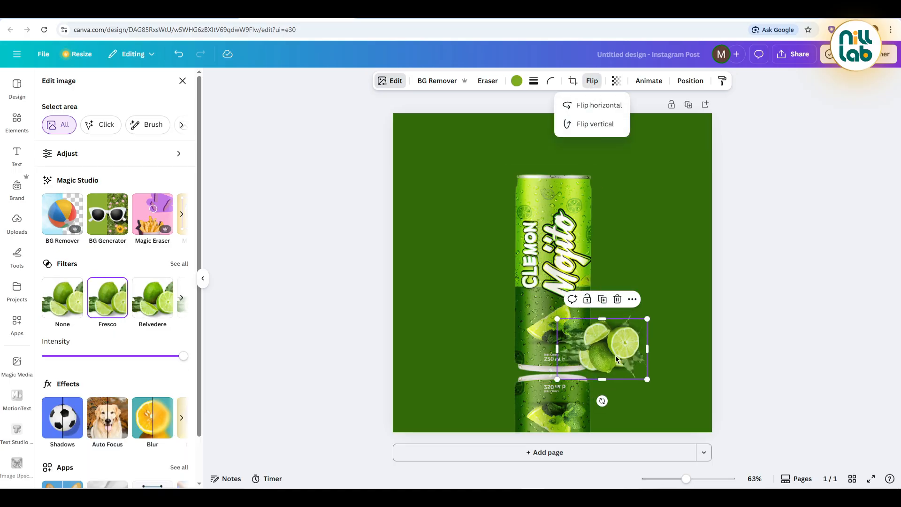
left_click_drag(615, 355, 610, 406)
left_click(751, 343)
left_click(751, 343)
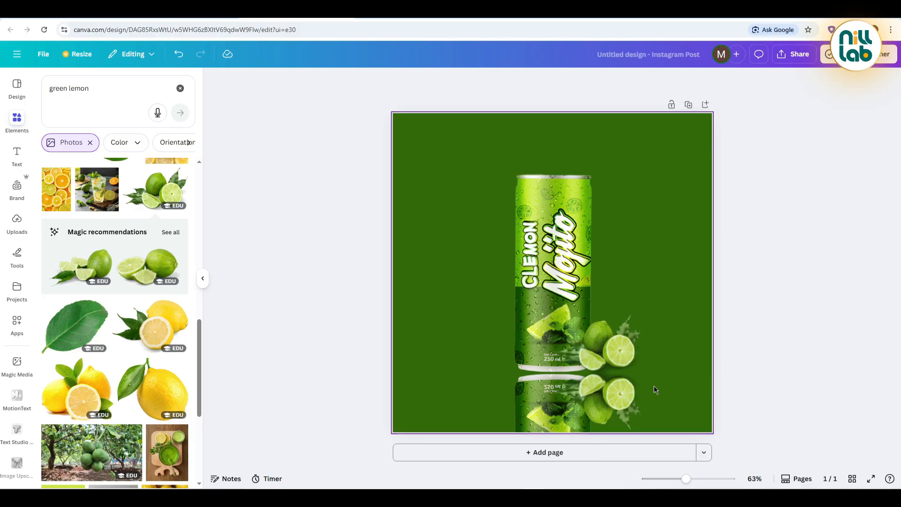
left_click(634, 396)
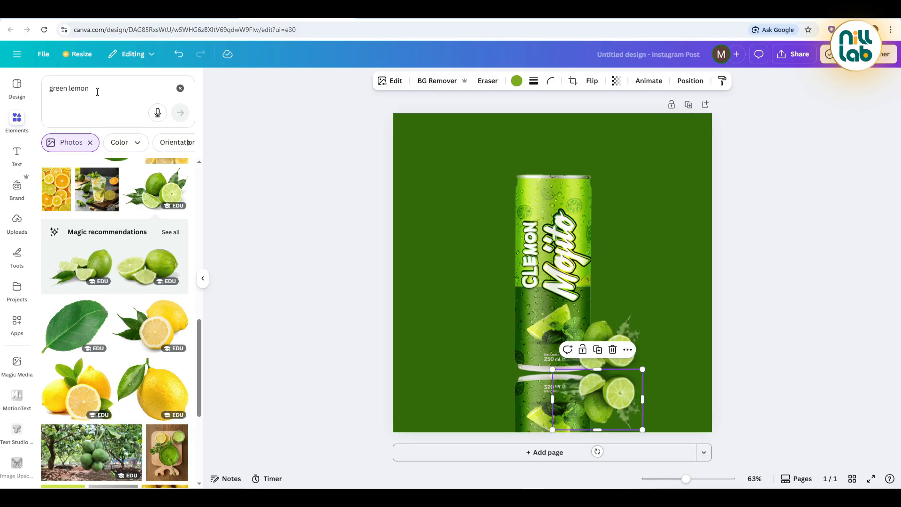
Step: Search the element photos for "leaf" and add the cutout of the mint sprig
triple_click(74, 89)
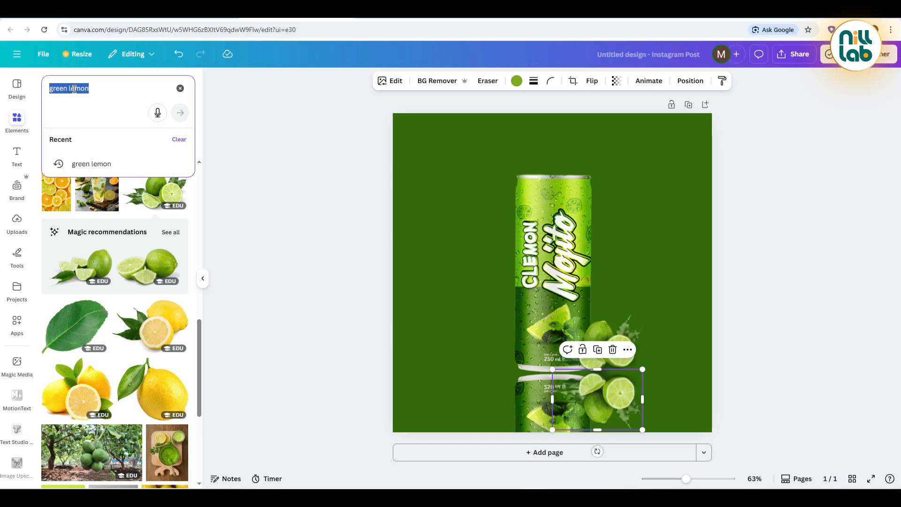
type("leaf")
key("Return")
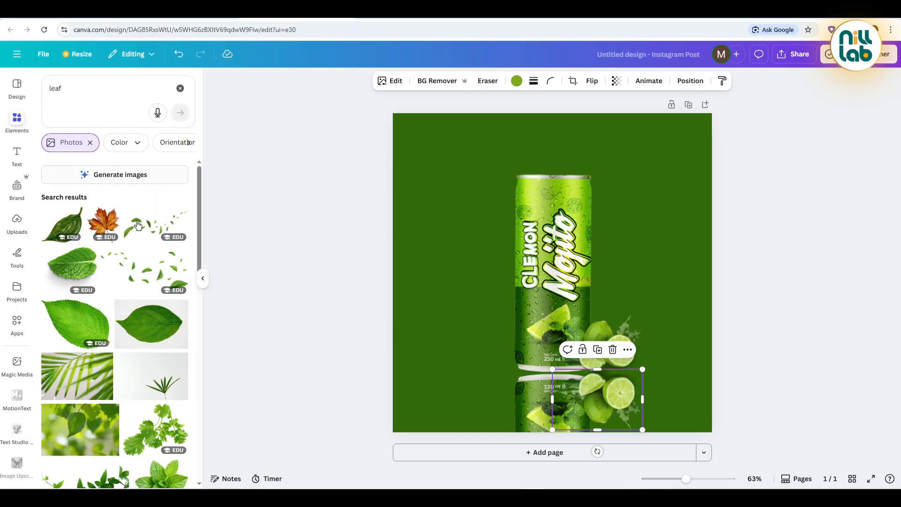
scroll(138, 235, "down", 5)
left_click(153, 256)
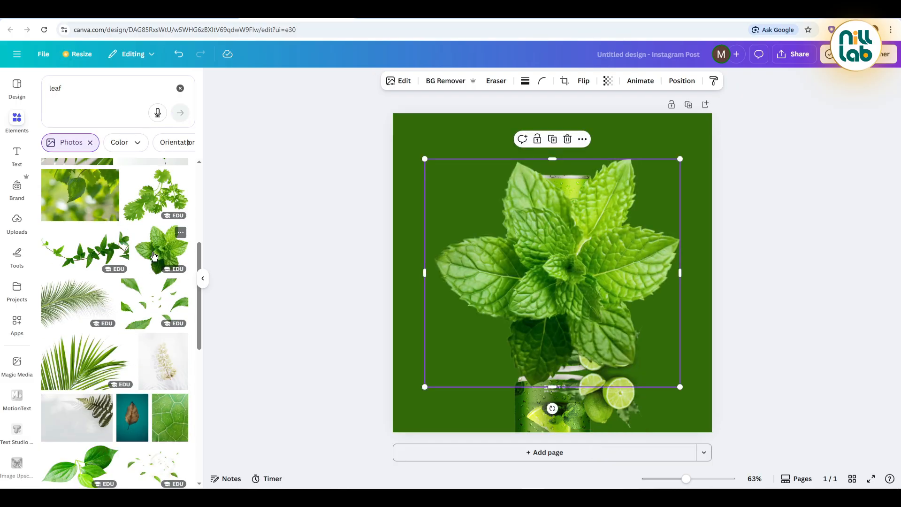
Step: Shrink the mint sprig over the can's upper right edge and place a duplicate at the can's lower left side
left_click_drag(425, 387, 587, 222)
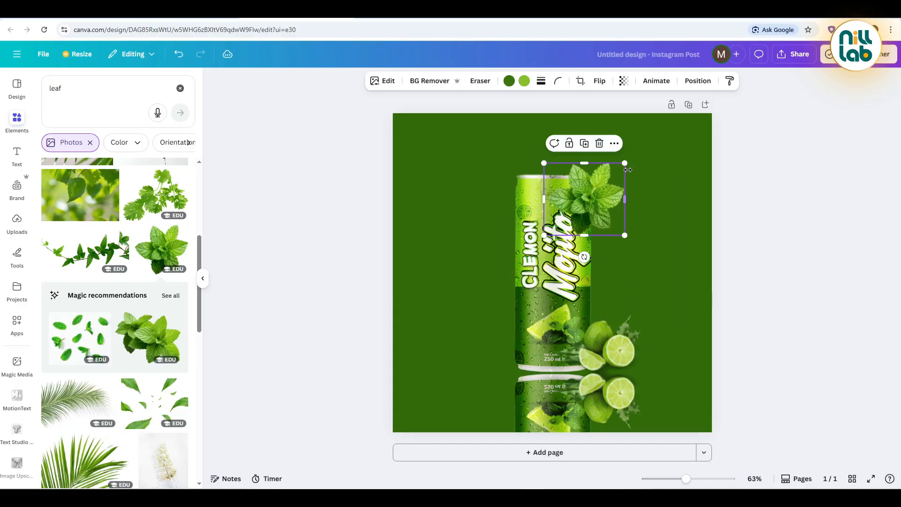
left_click_drag(625, 163, 639, 150)
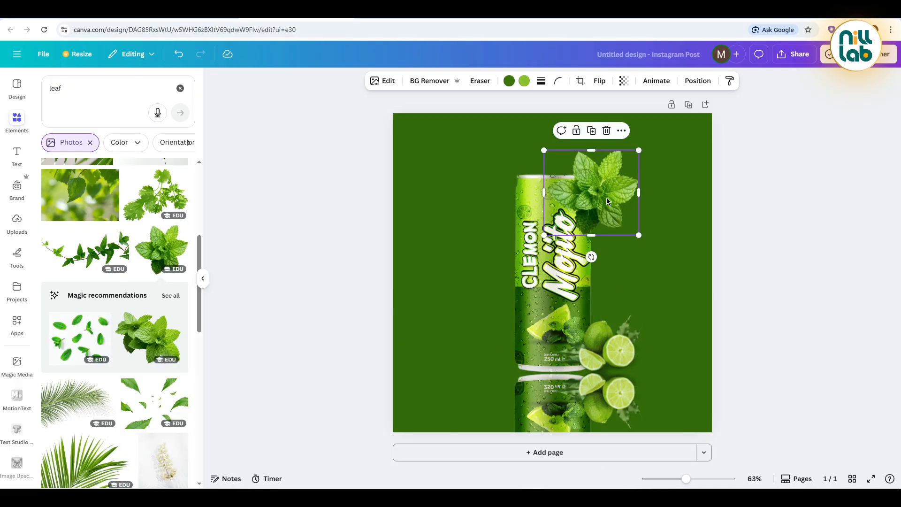
left_click_drag(608, 201, 539, 324)
left_click(587, 143)
left_click_drag(553, 290, 503, 409)
Step: Duplicate the lower left mint sprig, place the copy directly below it and flip it vertically as a reflection
left_click(506, 282)
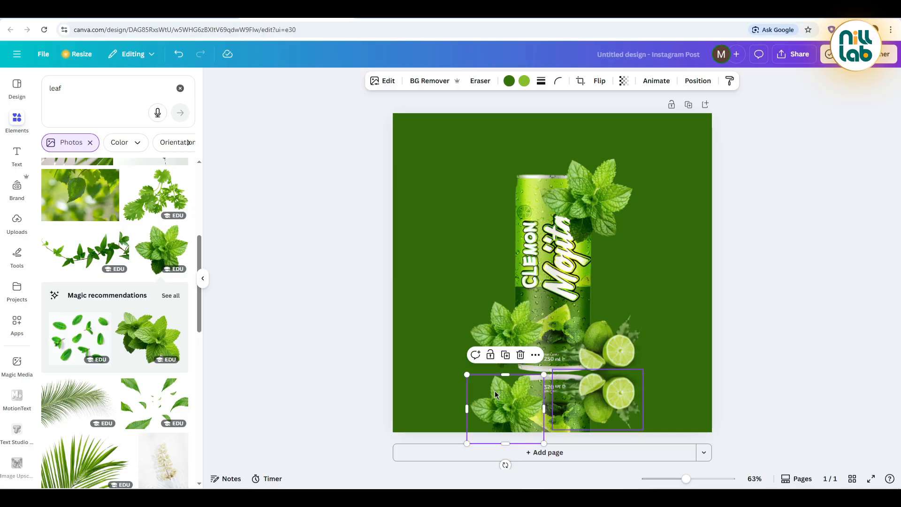
left_click(601, 81)
left_click(603, 126)
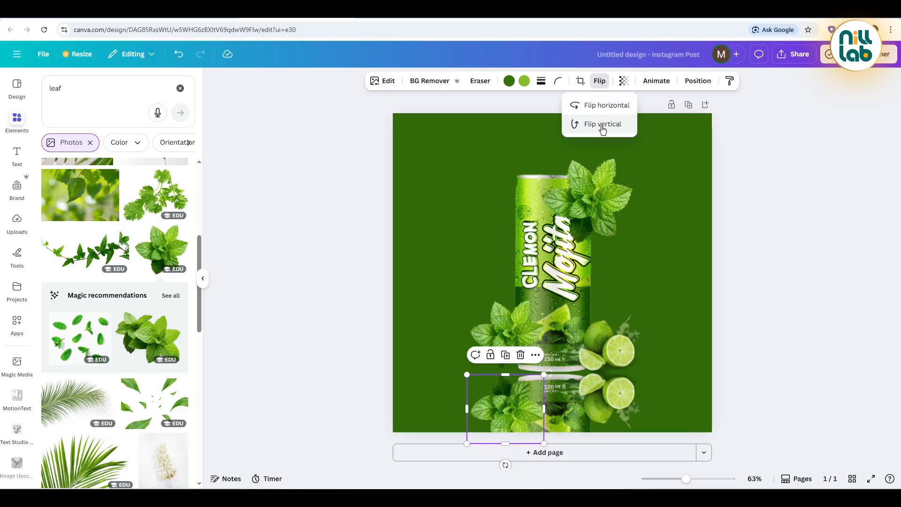
left_click(789, 356)
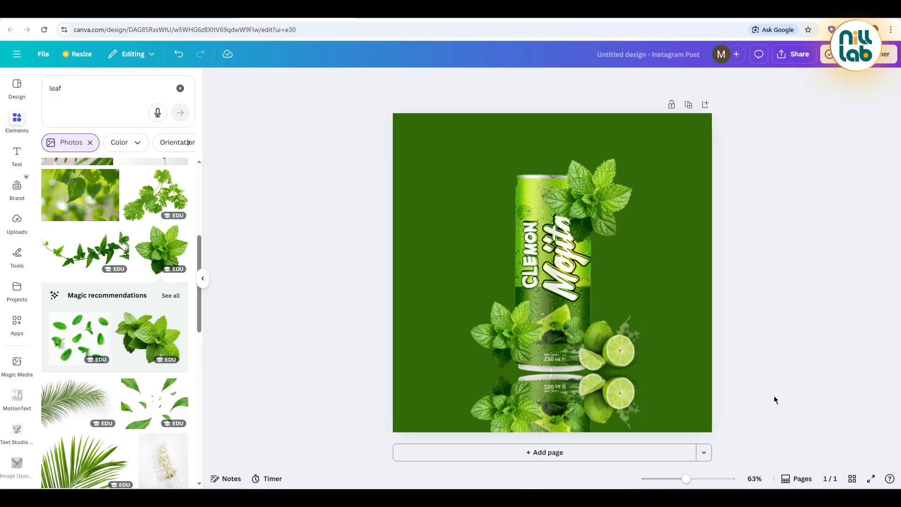
Step: Set the transparency of the can, lime and mint reflections together to 20
left_click_drag(772, 396, 463, 403)
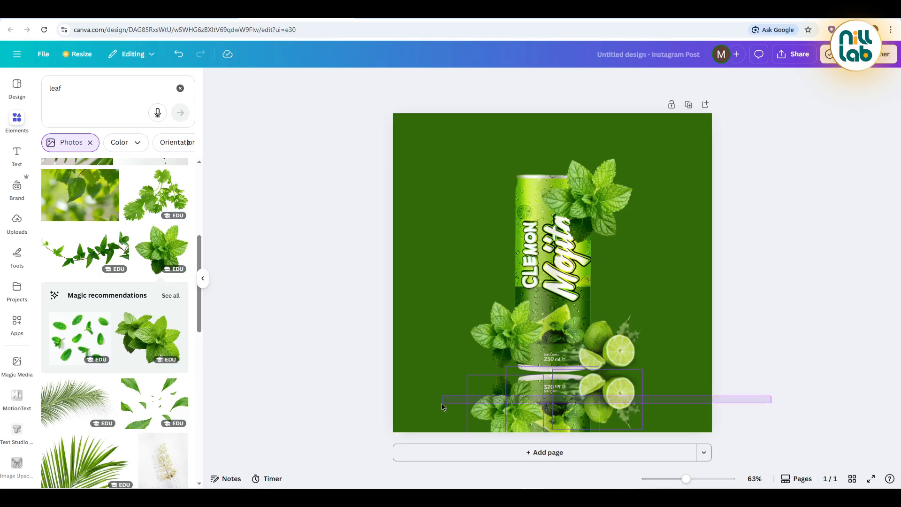
left_click_drag(443, 407, 443, 406)
left_click(531, 81)
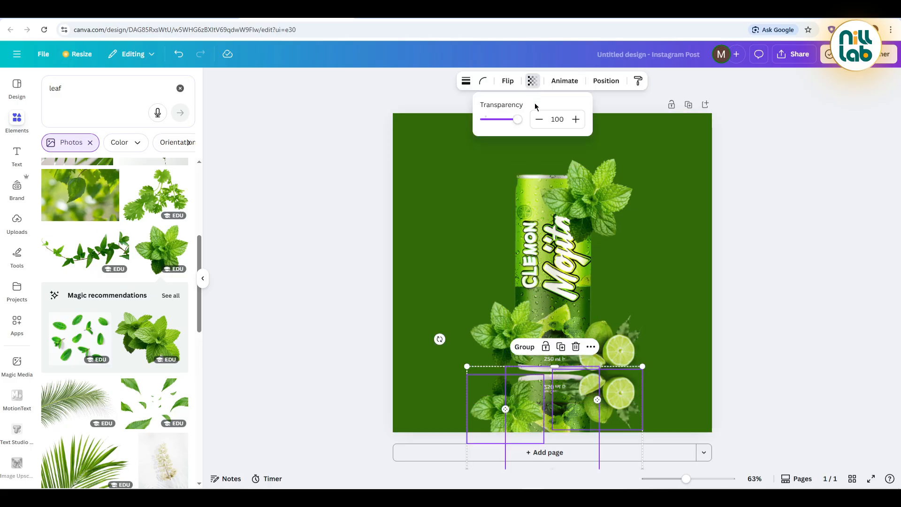
left_click(555, 123)
type("20")
key("Return")
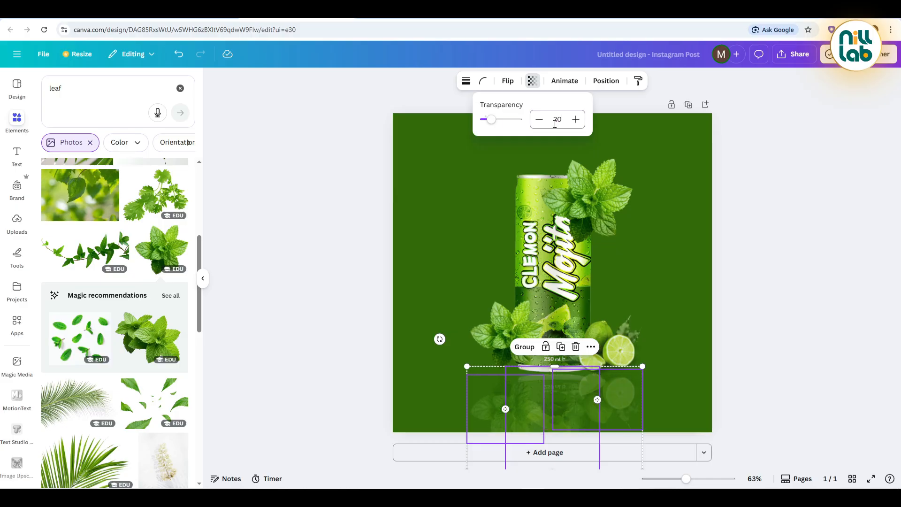
left_click(336, 217)
left_click(336, 217)
Step: Search the elements for "shadow" without the photo filter and list all matching graphics
left_click(54, 89)
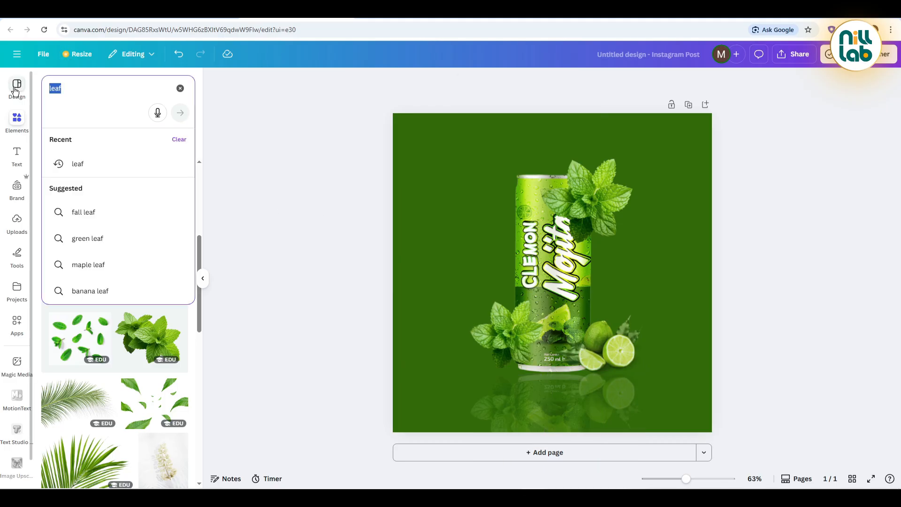
type("shadow")
key("Return")
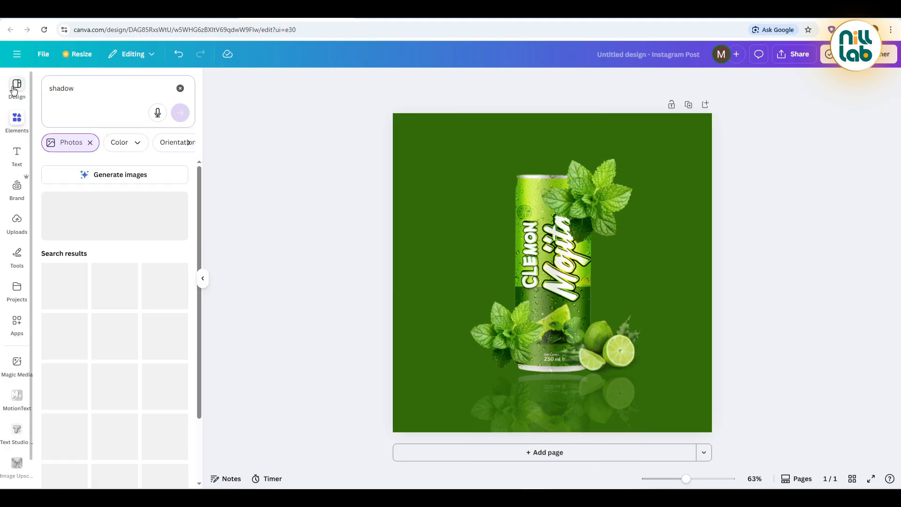
left_click(90, 143)
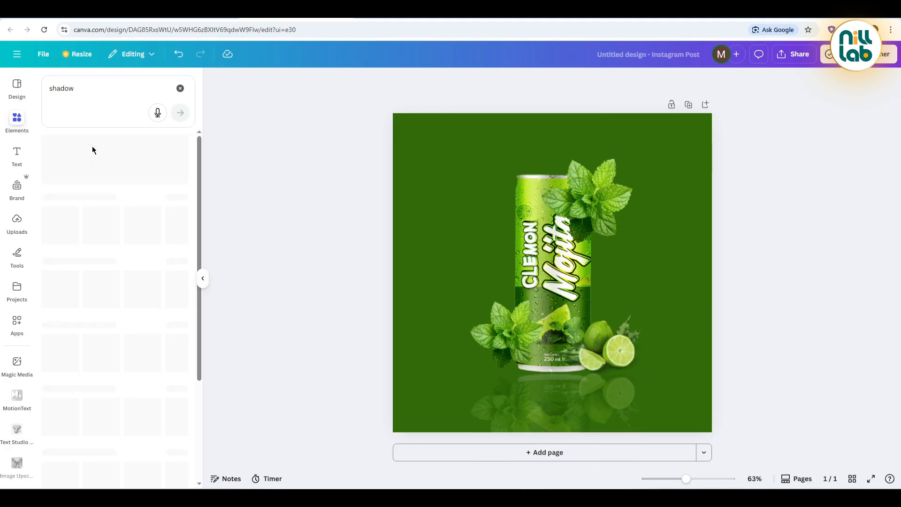
left_click(179, 254)
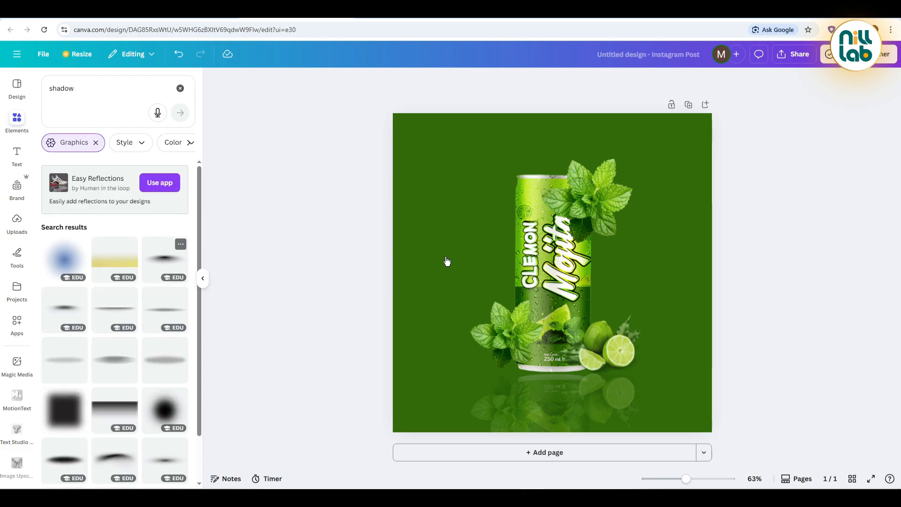
Step: Add the soft black oval shadow, shrink it to about 283 × 69 px and place it under the can's base
left_click_drag(680, 241, 474, 290)
left_click_drag(459, 325, 568, 406)
key("ctrl+z")
left_click(527, 378)
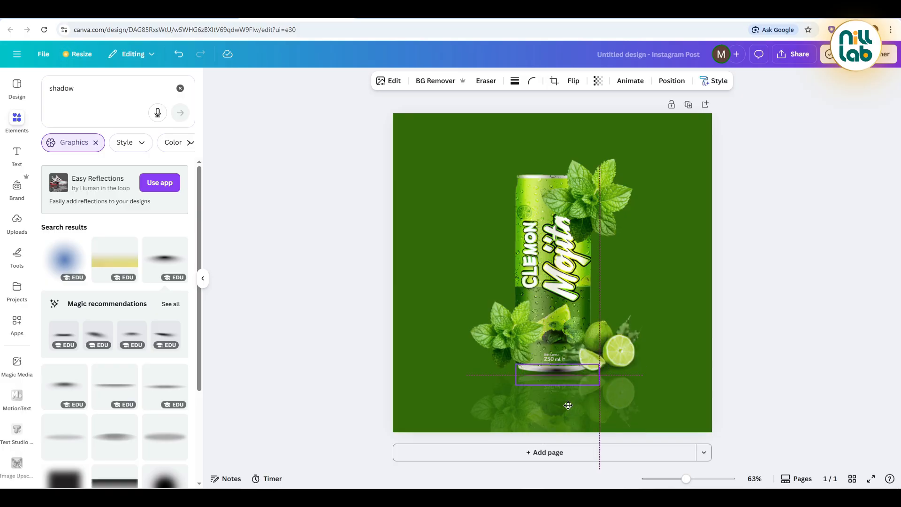
left_click(672, 81)
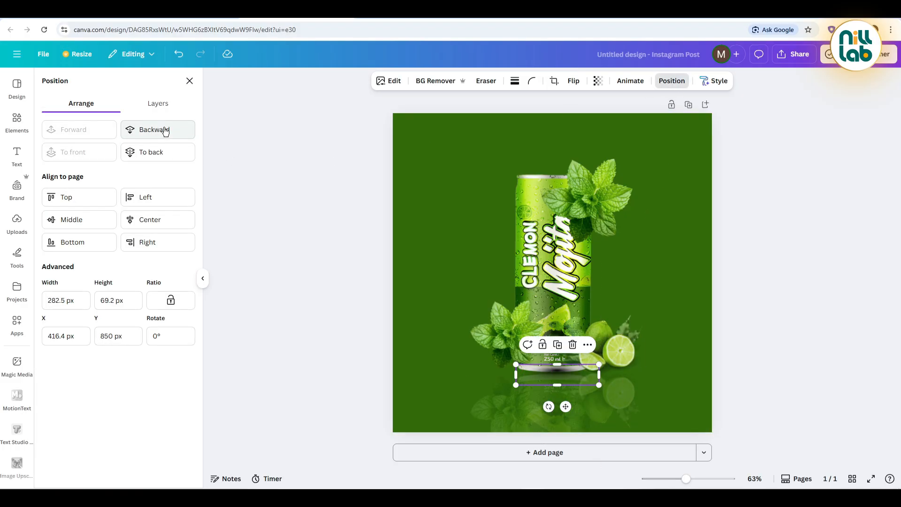
left_click(190, 81)
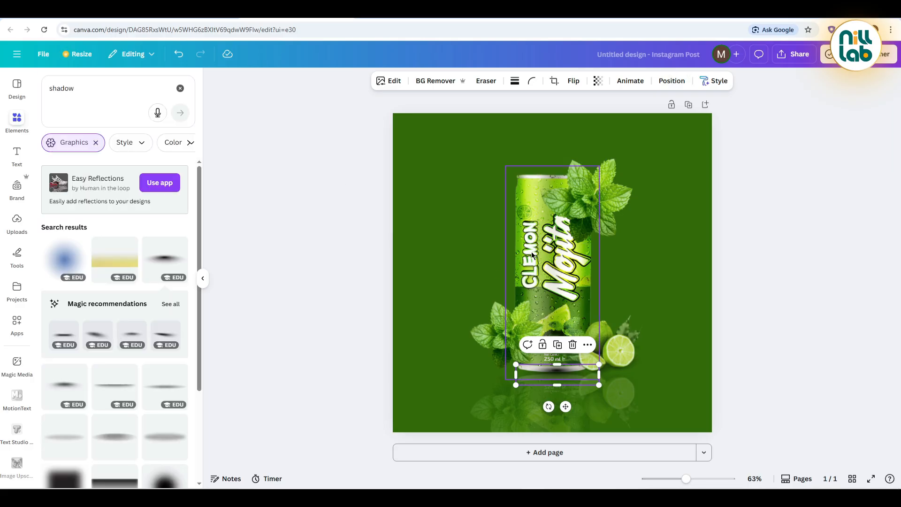
Step: Add the slanted soft shadow with transparency 50, shrink it and place it beneath the lower left mint sprig
scroll(107, 352, "down", 6)
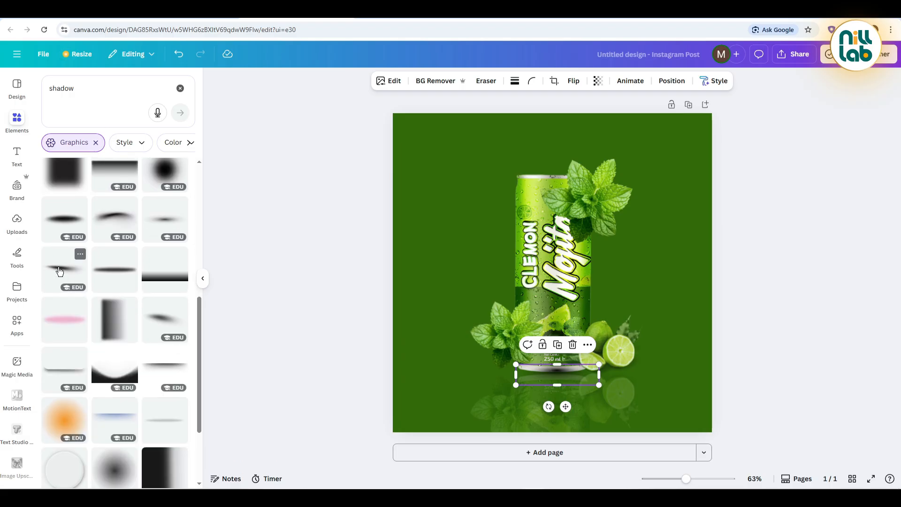
left_click(68, 272)
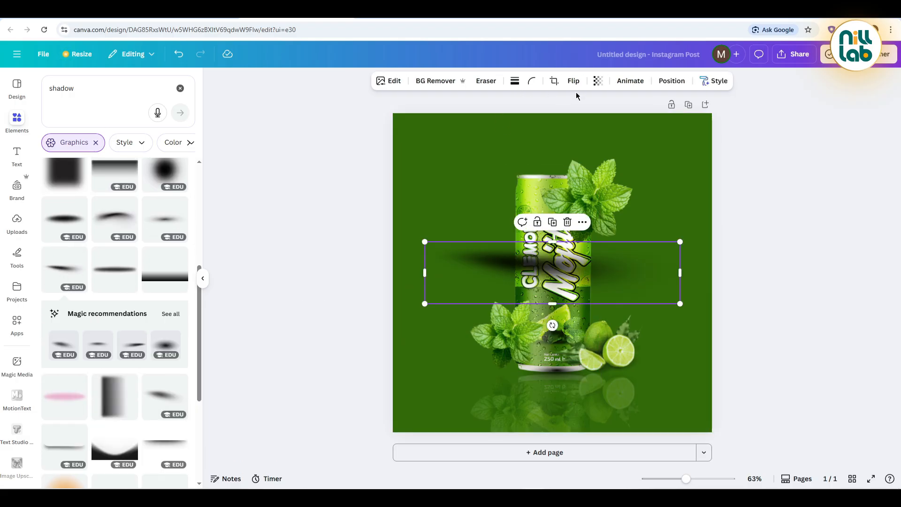
left_click(598, 81)
left_click(626, 119)
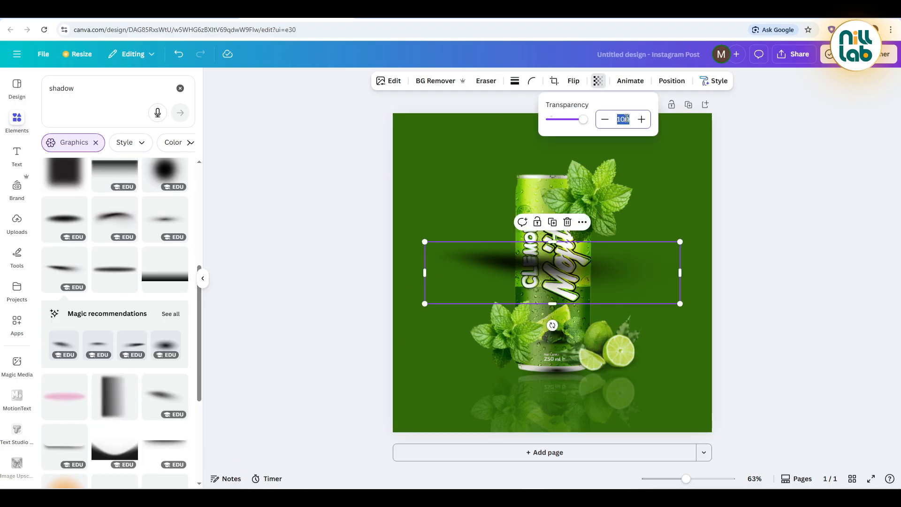
type("50")
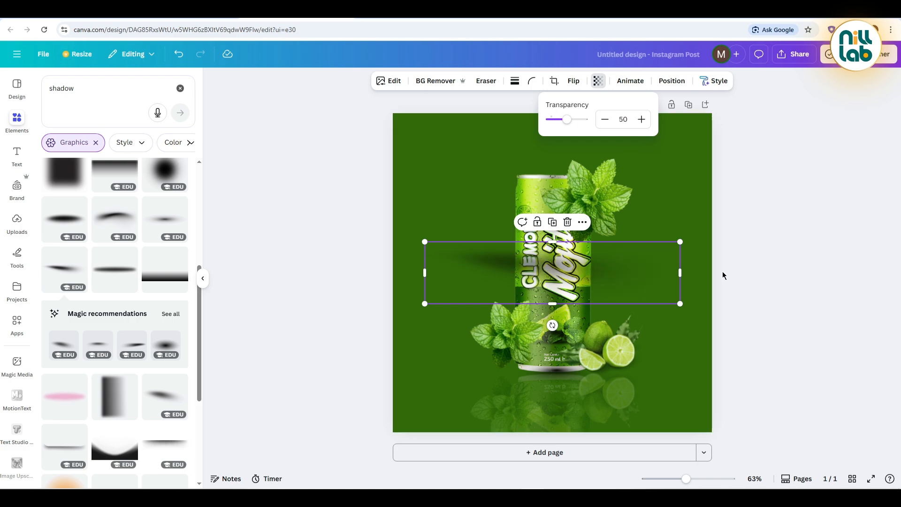
left_click_drag(680, 242, 510, 393)
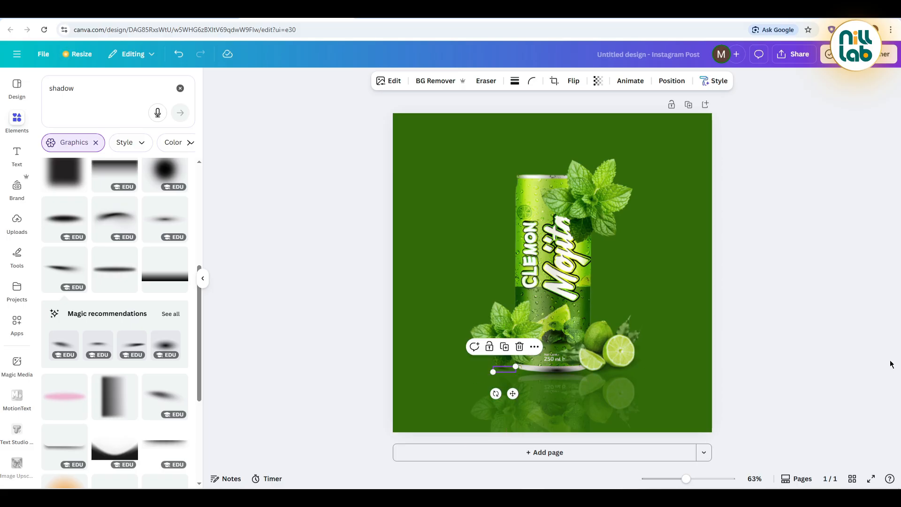
left_click(811, 359)
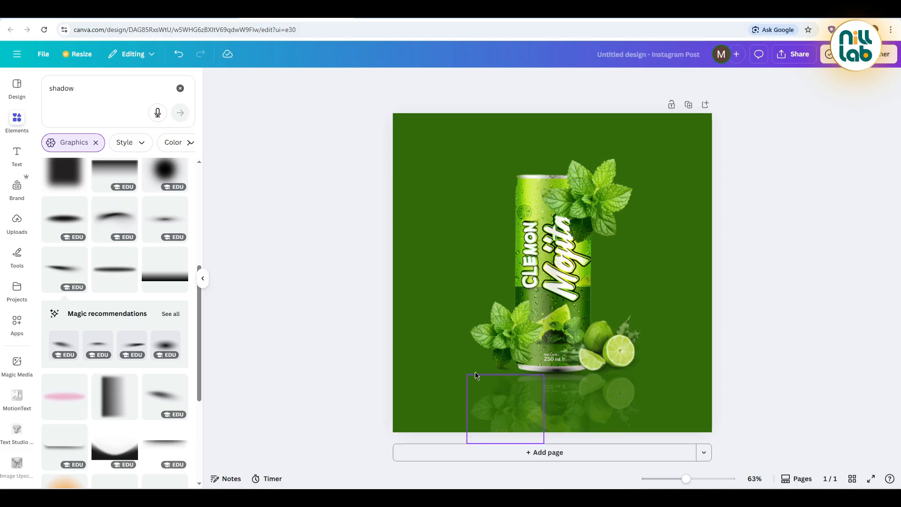
Step: Nudge the oval shadow slightly to line it up with the can's base
scroll(472, 369, "up", 10)
scroll(474, 371, "down", 5)
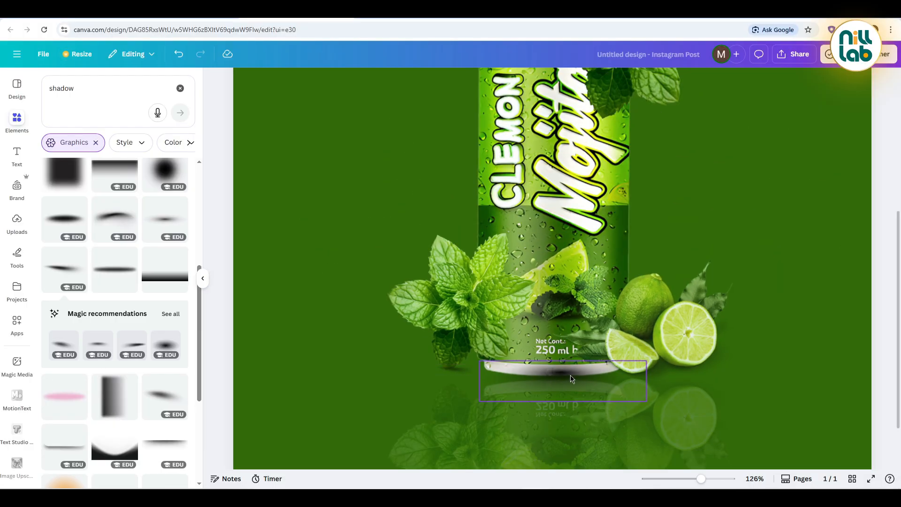
left_click_drag(566, 376, 567, 376)
scroll(821, 289, "down", 5)
left_click(821, 292)
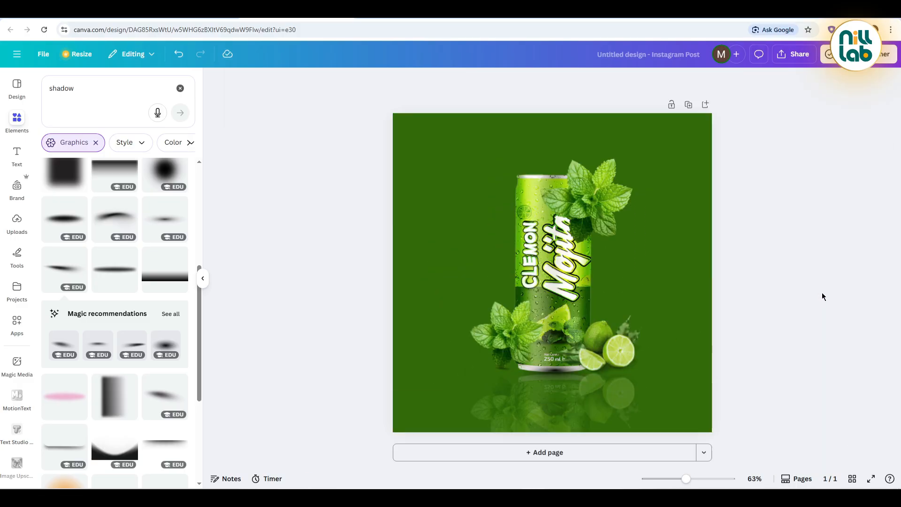
Step: Move the original can's layer to the top of the layer stack, above the shadows, mint and lime
left_click(561, 255)
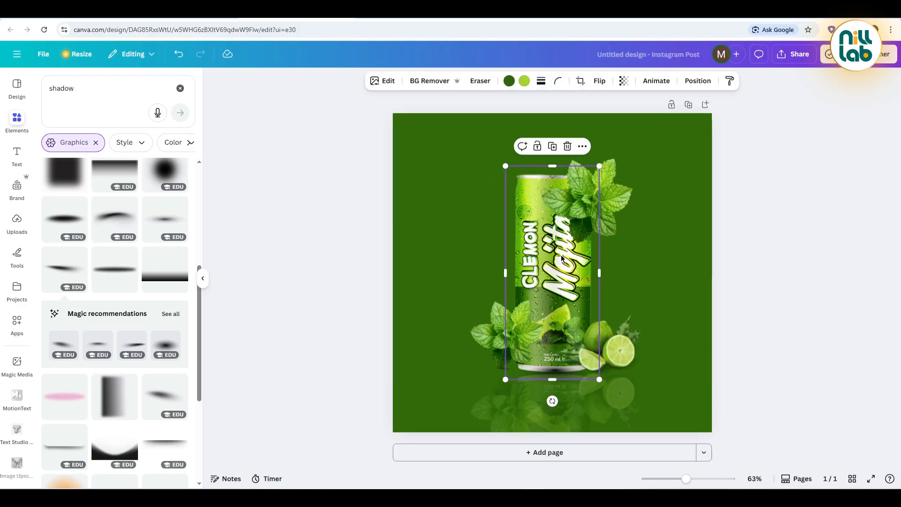
left_click(695, 81)
left_click(158, 103)
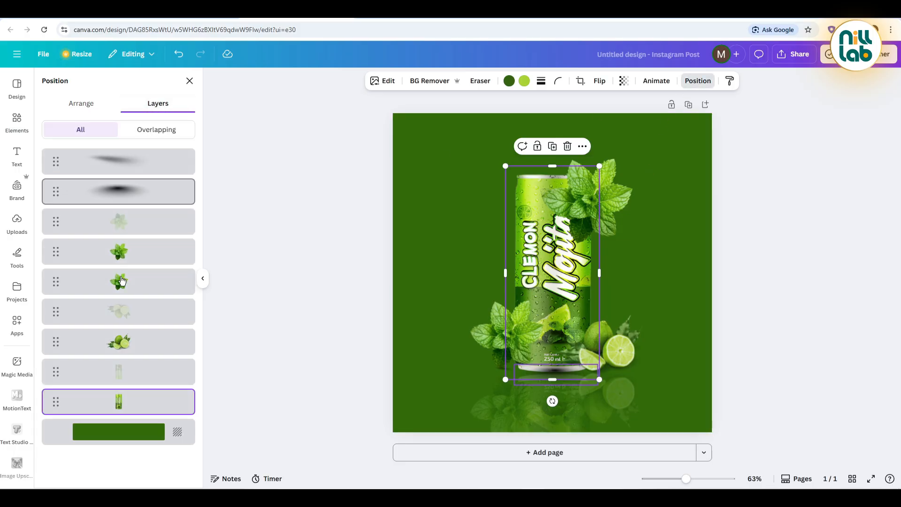
left_click_drag(58, 407, 55, 155)
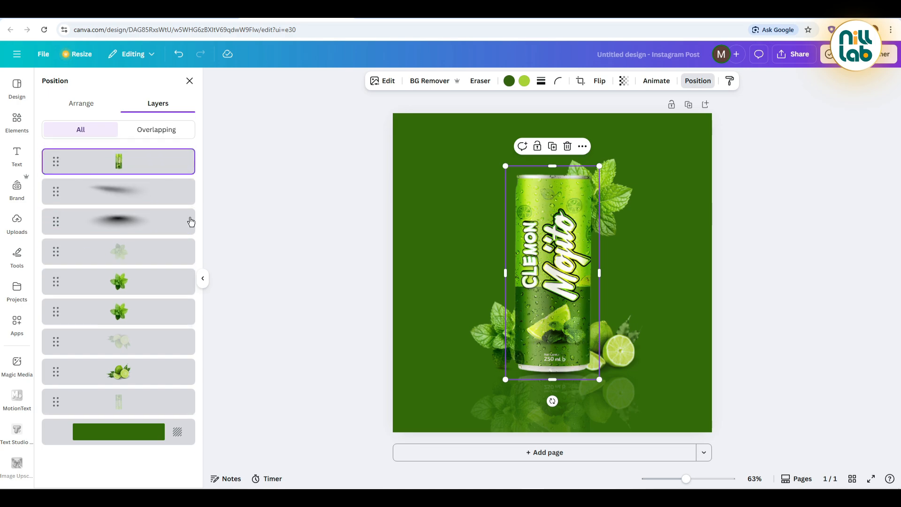
left_click(334, 268)
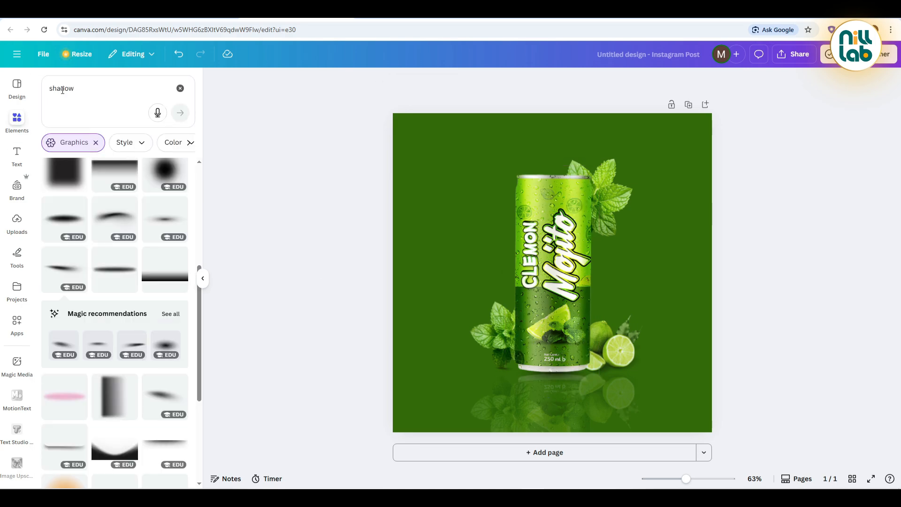
Step: Duplicate the lime group, enlarge and tilt it, and place it in the poster's lower left corner so mainly the cut lime half shows
left_click_drag(92, 86, 48, 86)
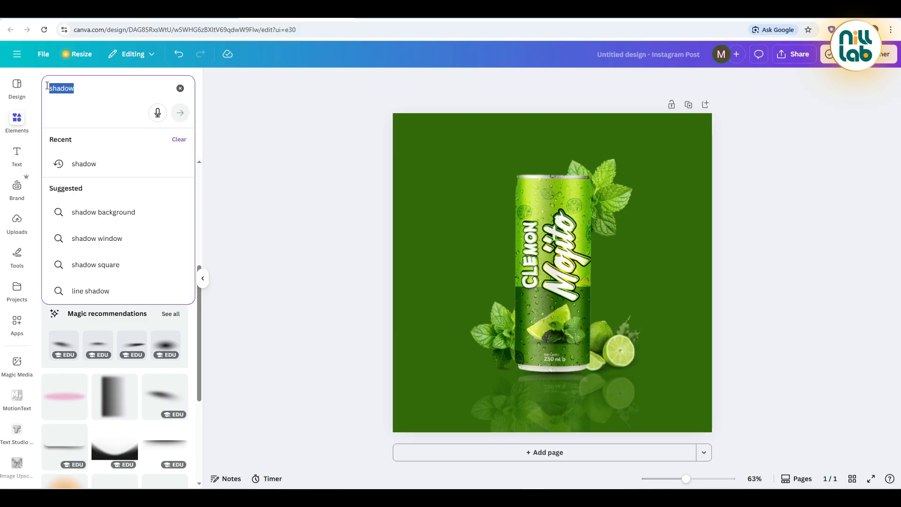
left_click(632, 357)
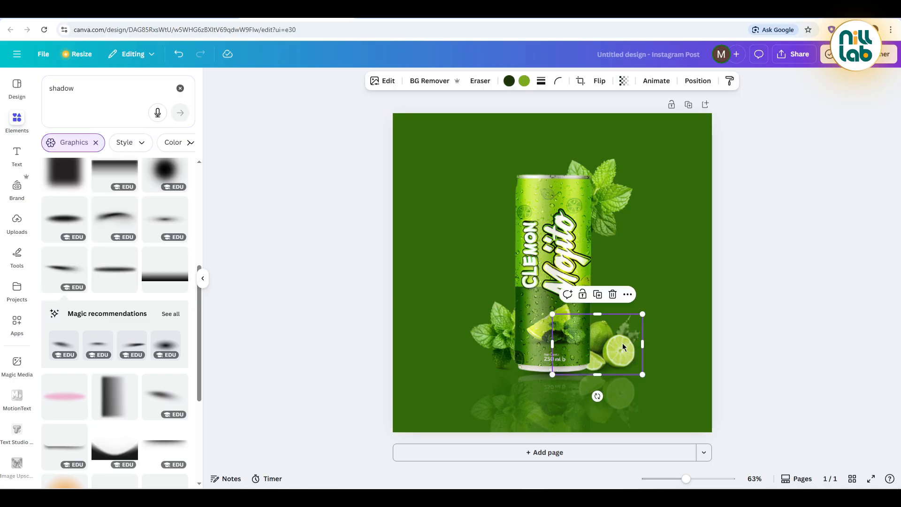
left_click(599, 296)
left_click_drag(625, 352, 463, 378)
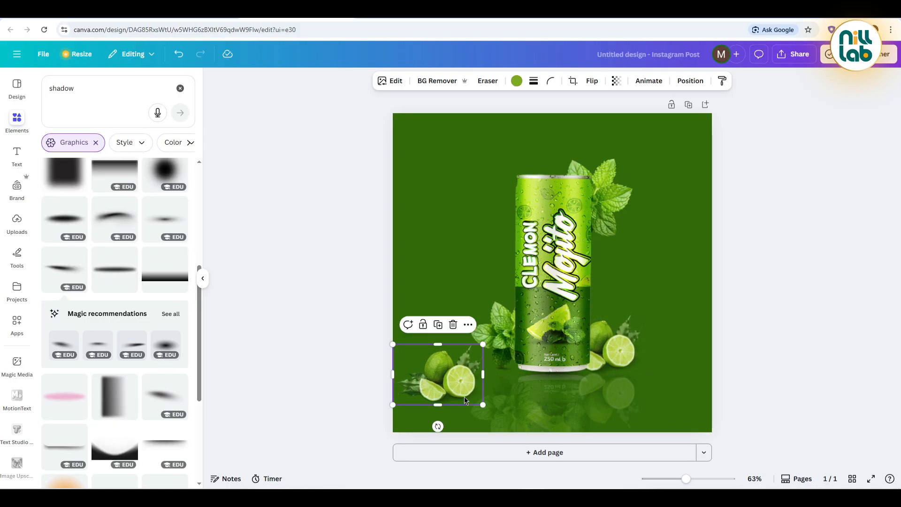
left_click_drag(437, 427, 489, 368)
left_click_drag(409, 424, 360, 483)
left_click_drag(432, 394, 433, 426)
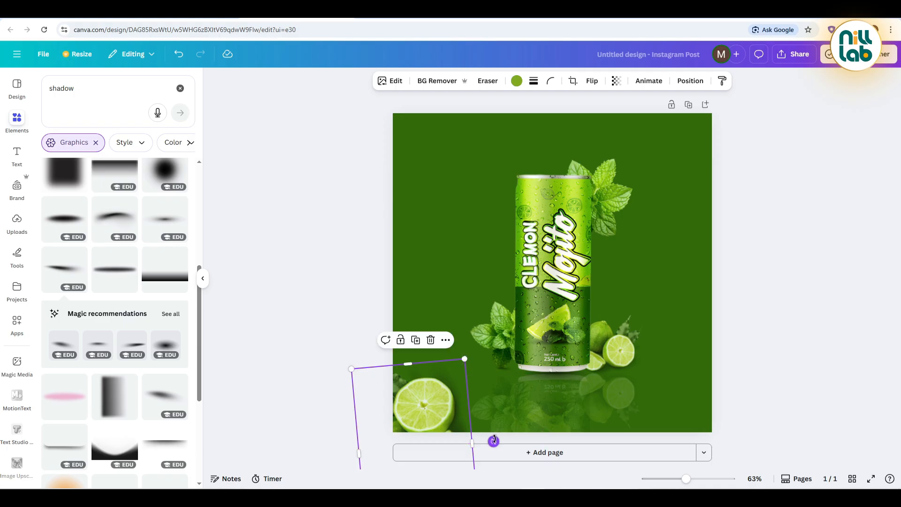
left_click_drag(493, 441, 495, 439)
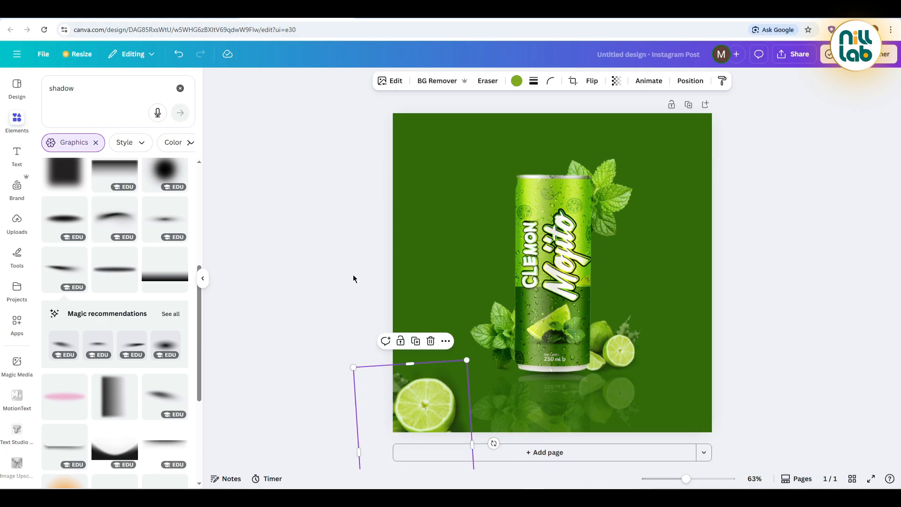
left_click(354, 276)
Step: Search the elements for "green lemon slice" and show only the photo results
left_click(84, 89)
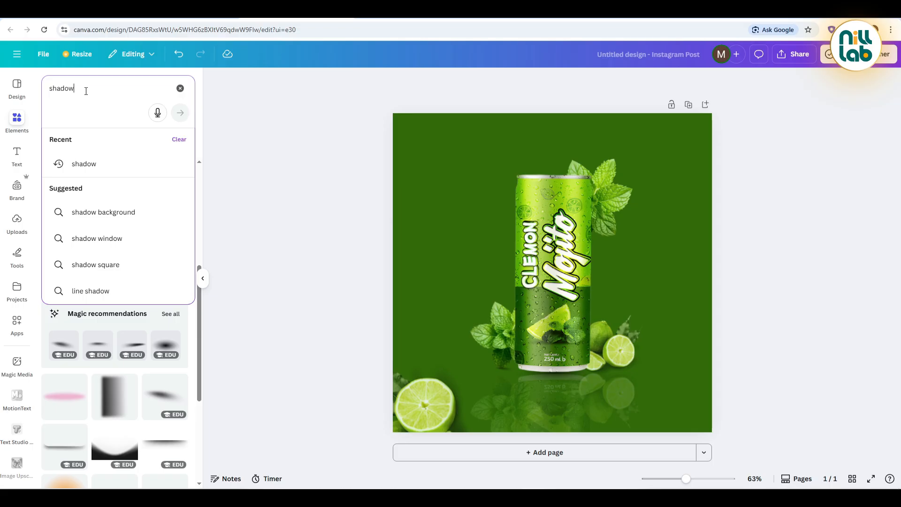
type("gree")
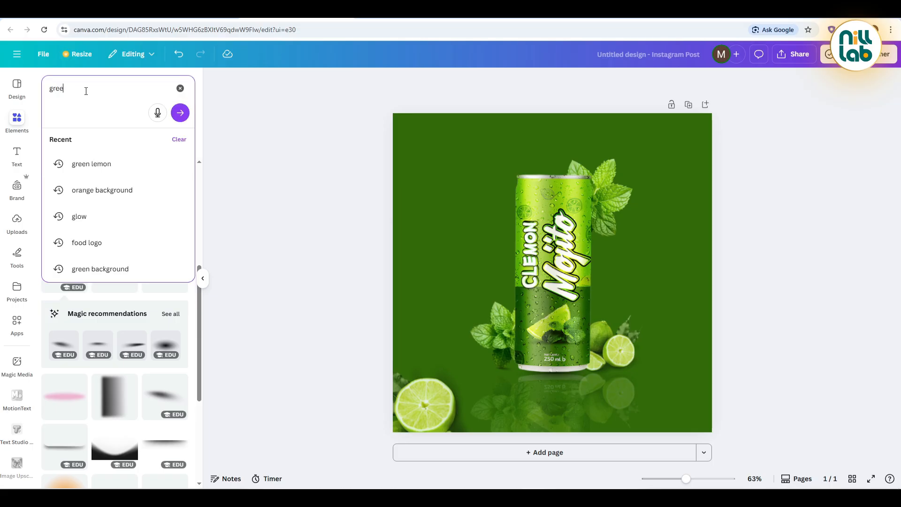
type("n le")
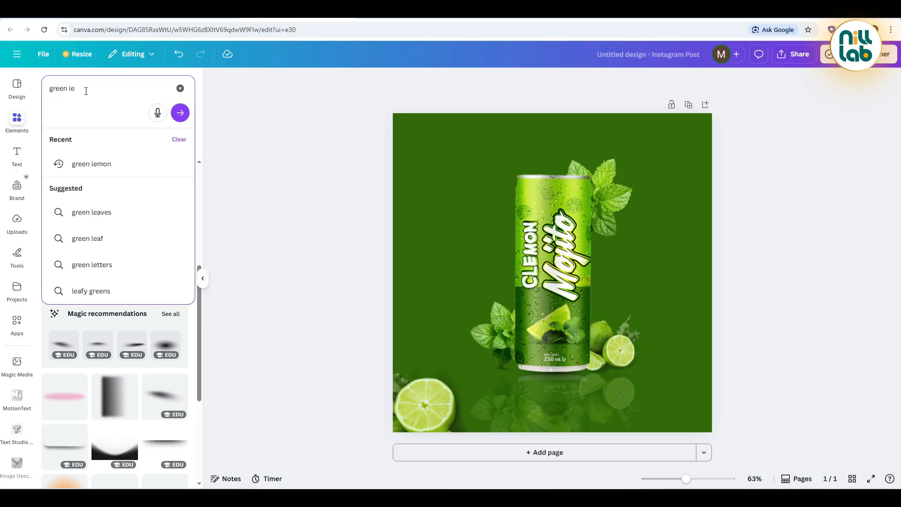
type("mon slice")
key("Return")
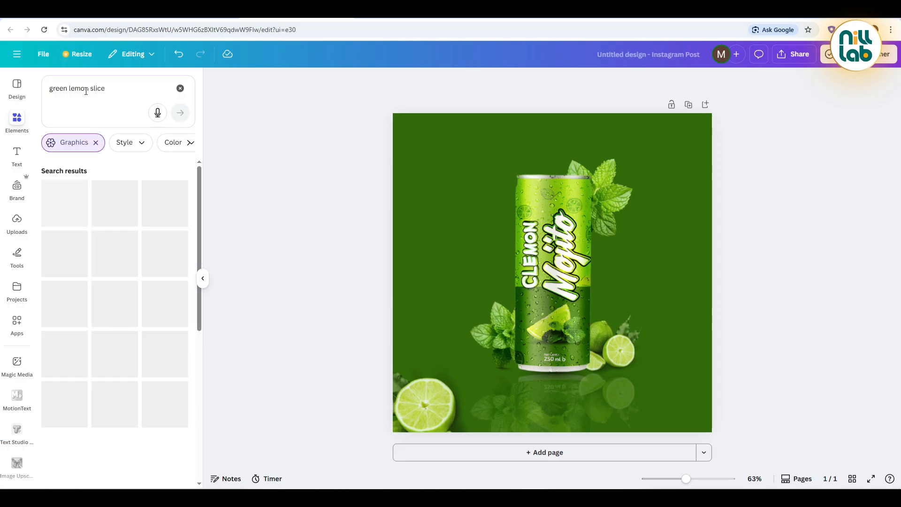
left_click(95, 142)
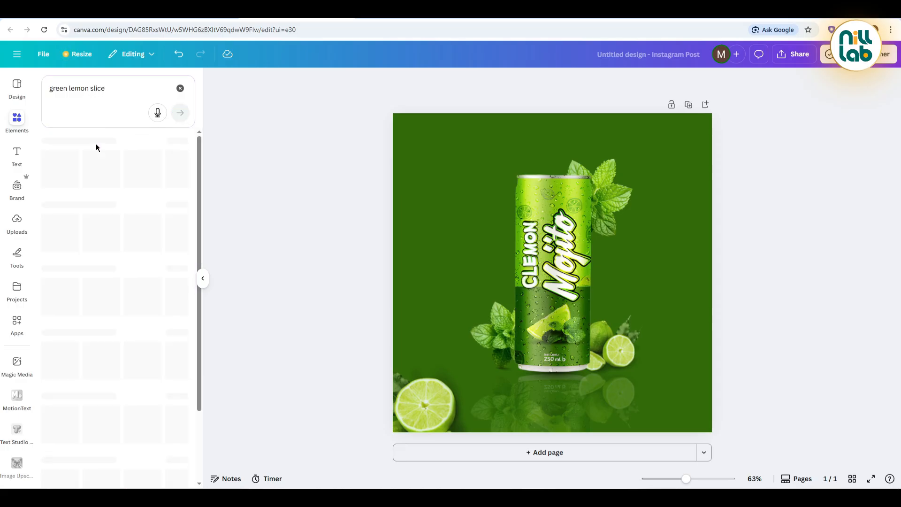
left_click(177, 262)
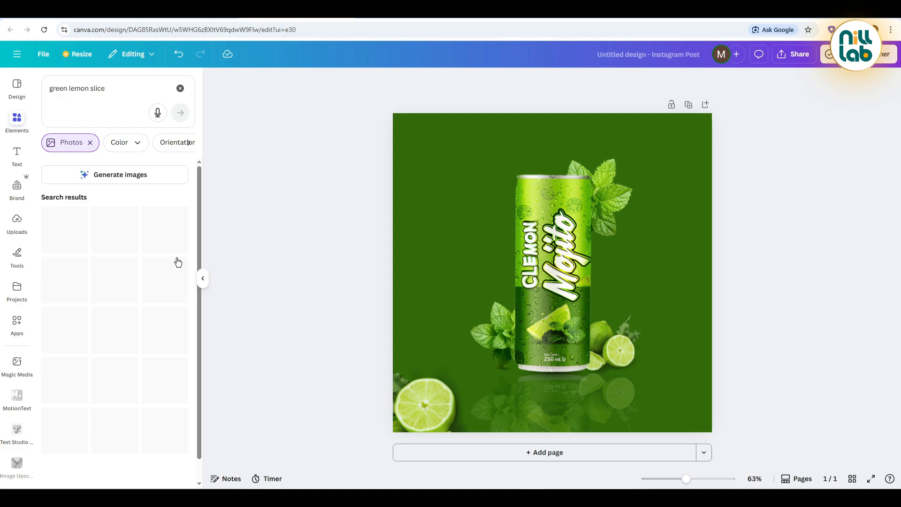
Step: Add the photo of a single round lime slice to the poster and apply a blur to it
scroll(92, 312, "down", 2)
scroll(93, 314, "down", 10)
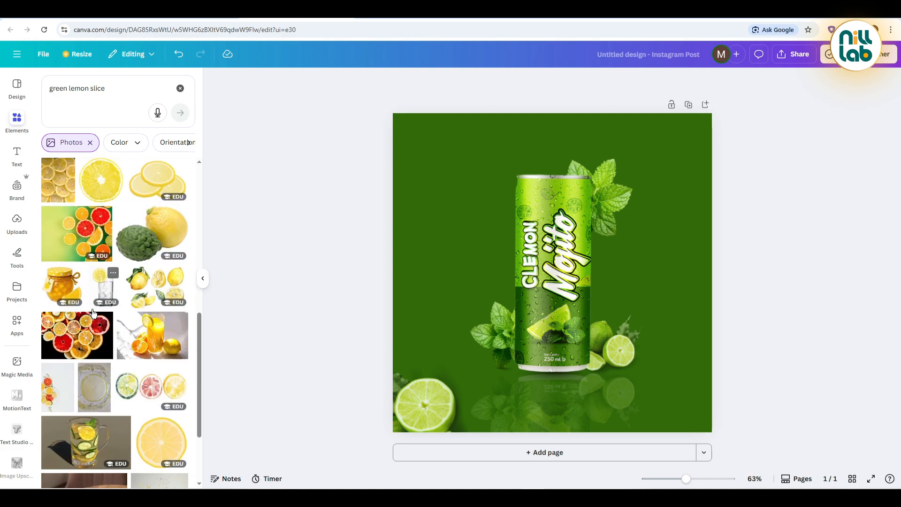
scroll(93, 314, "down", 5)
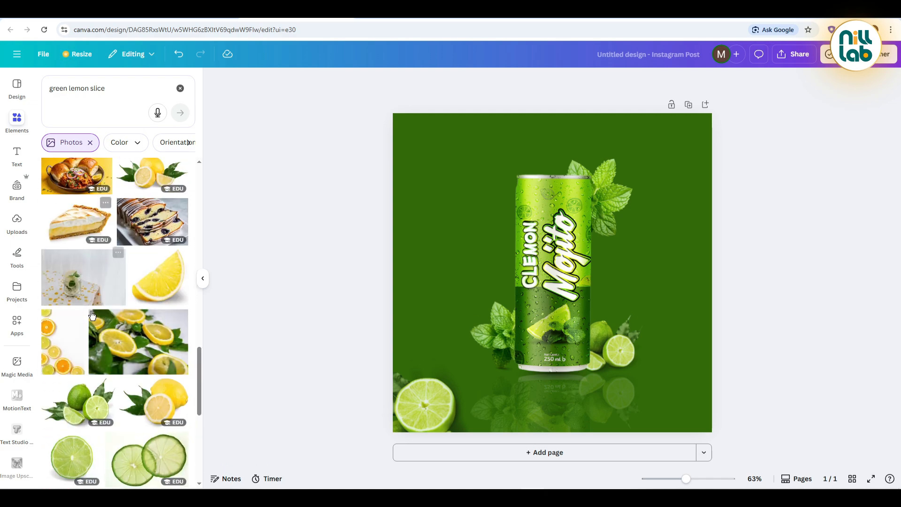
left_click(68, 314)
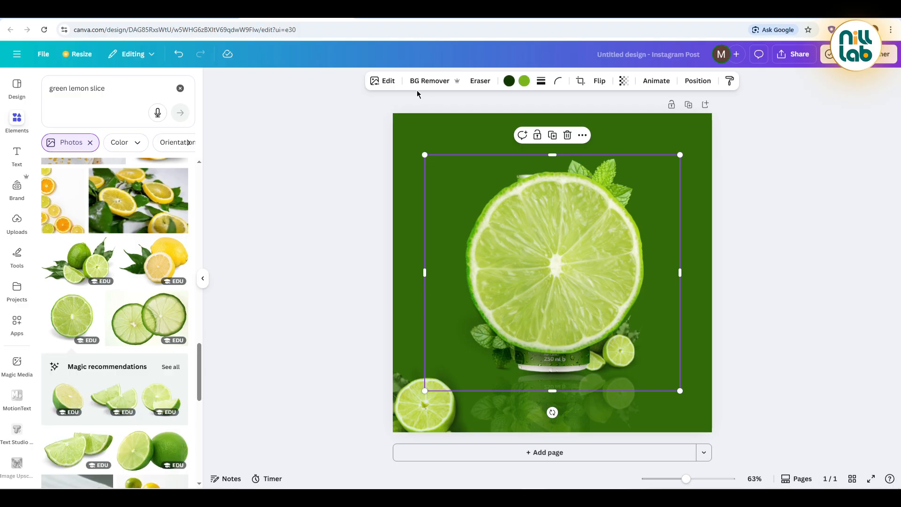
left_click(387, 81)
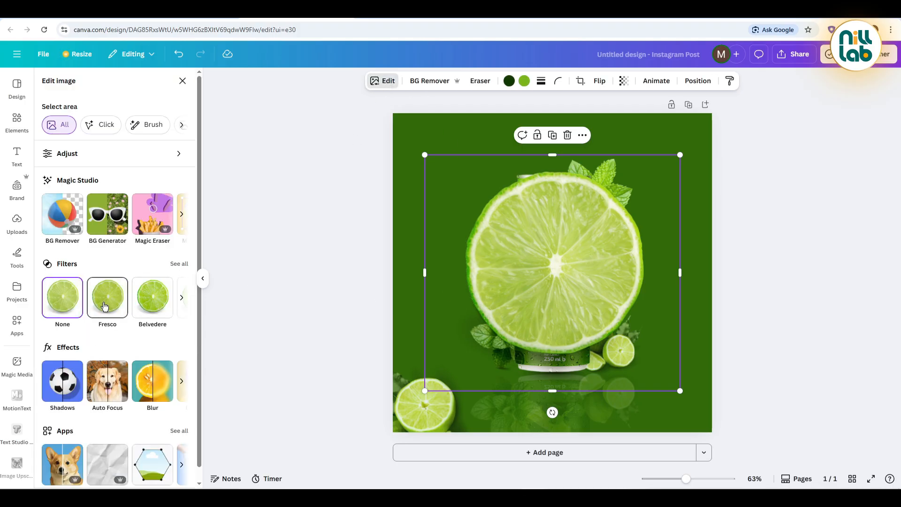
left_click(105, 307)
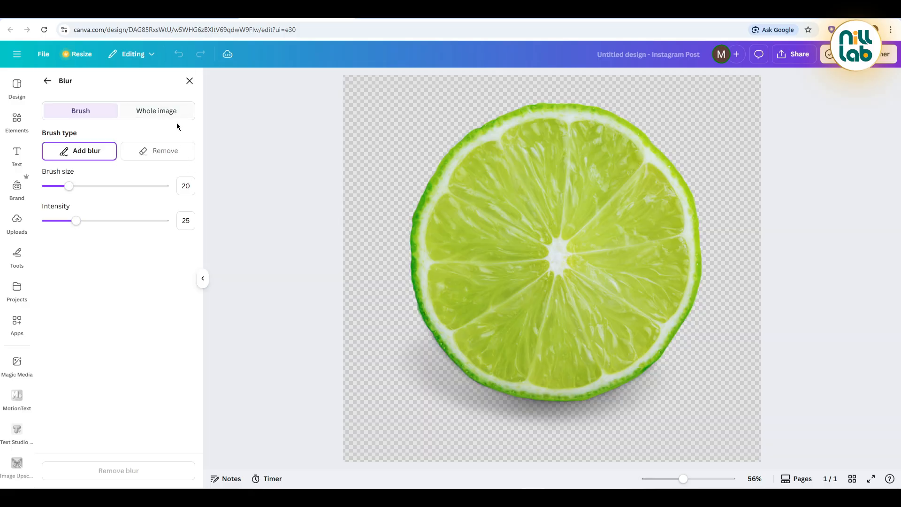
left_click(173, 112)
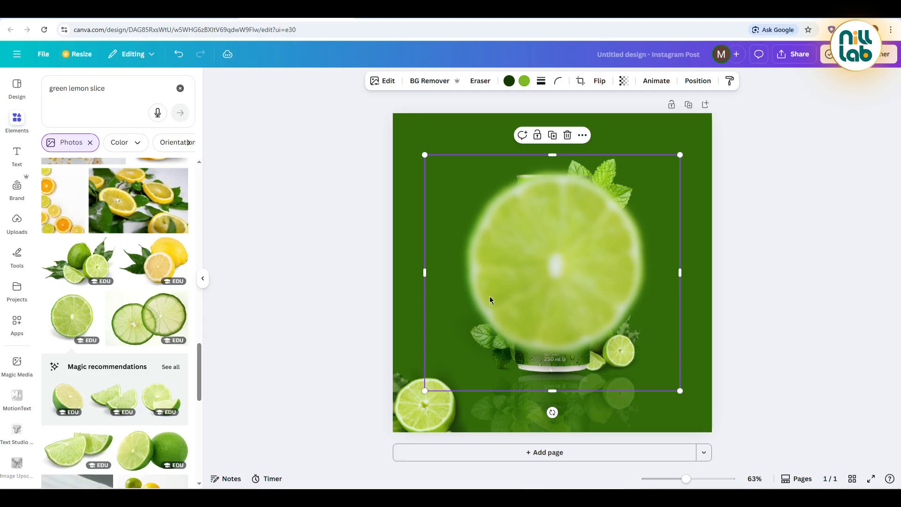
Step: Shrink the blurred lime slice, remove its background and place it near the poster's right edge beside the can
left_click_drag(422, 391, 601, 228)
left_click_drag(649, 186, 664, 226)
left_click(420, 82)
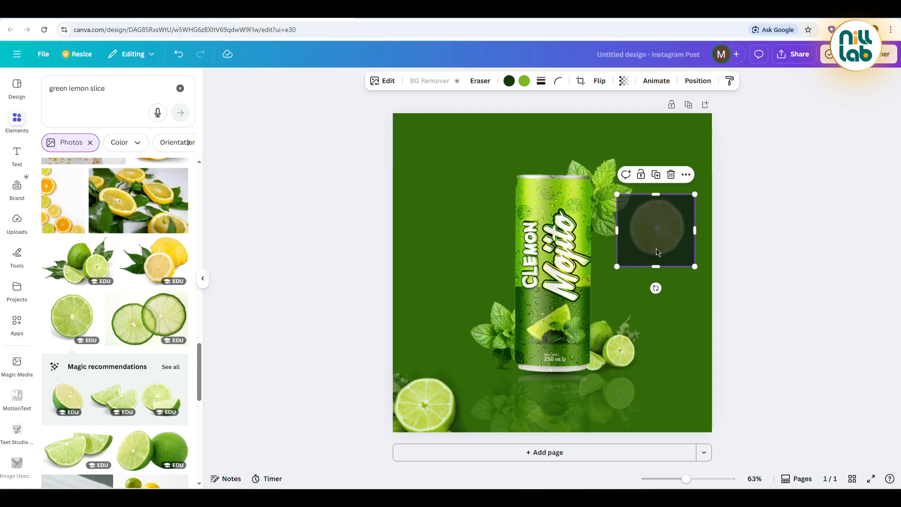
left_click_drag(661, 239, 677, 257)
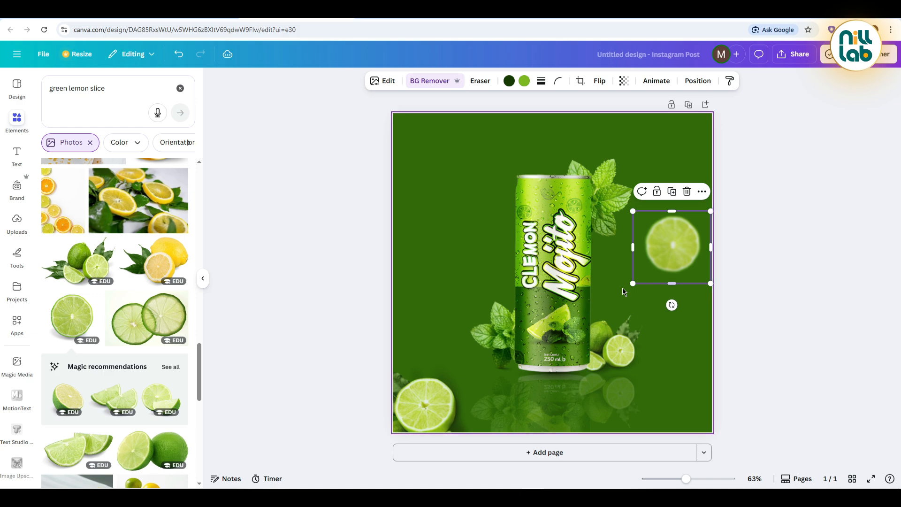
left_click_drag(635, 281, 645, 273)
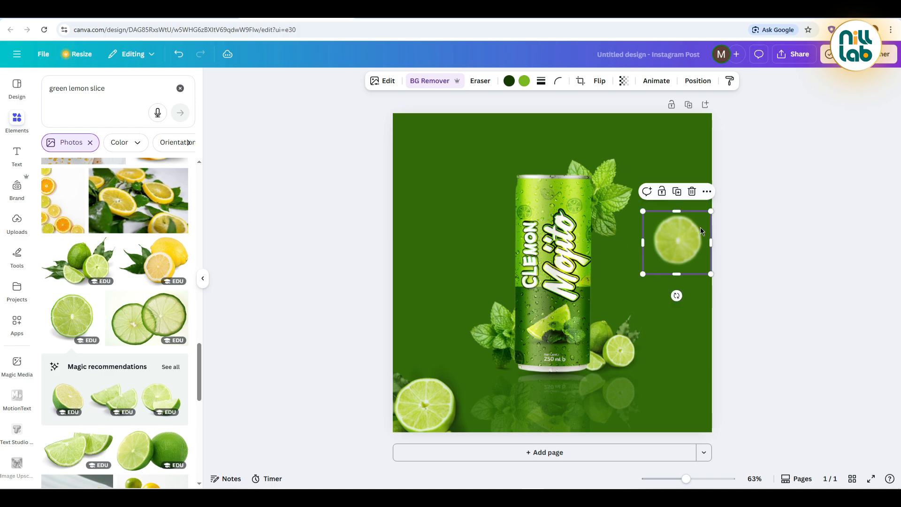
Step: Duplicate the blurred lime slice, make the copy smaller and place it to the left of the can
left_click(681, 197)
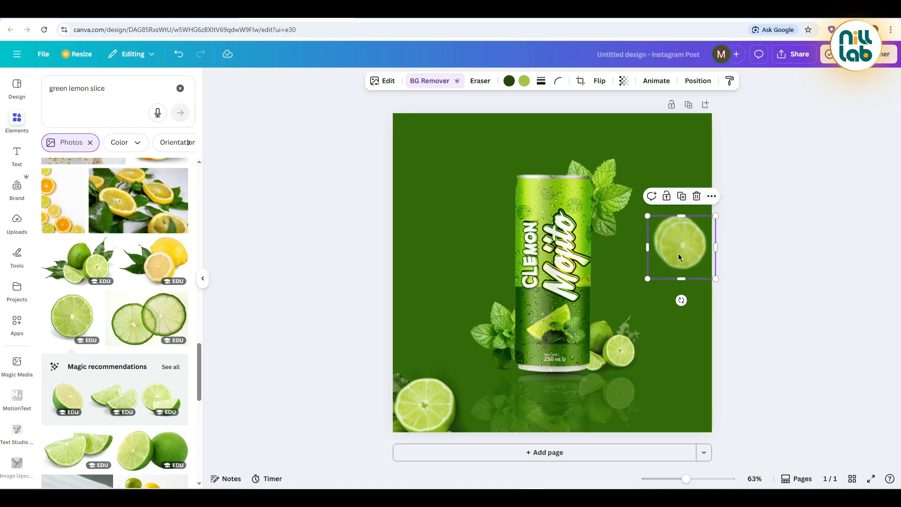
left_click_drag(676, 247, 438, 221)
left_click(275, 205)
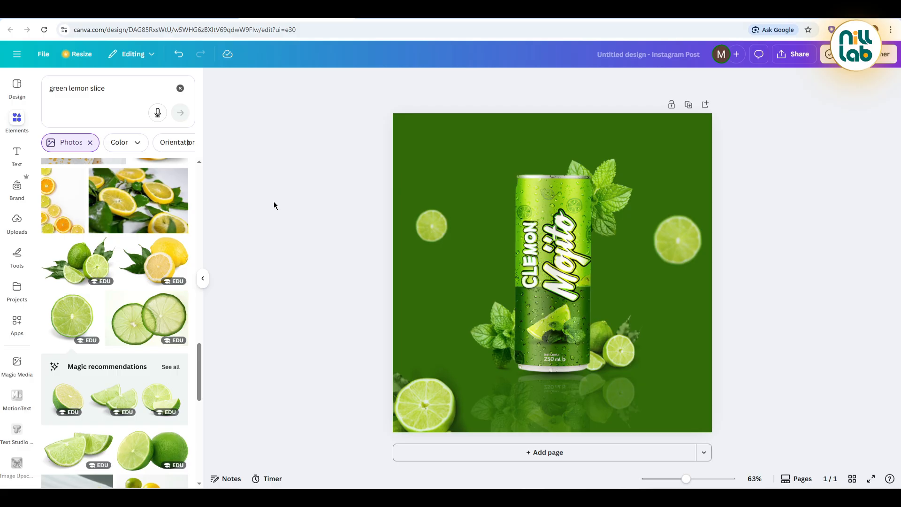
Step: Search the graphics for "water splash" and add the curved splash that sweeps around the can
left_click(113, 96)
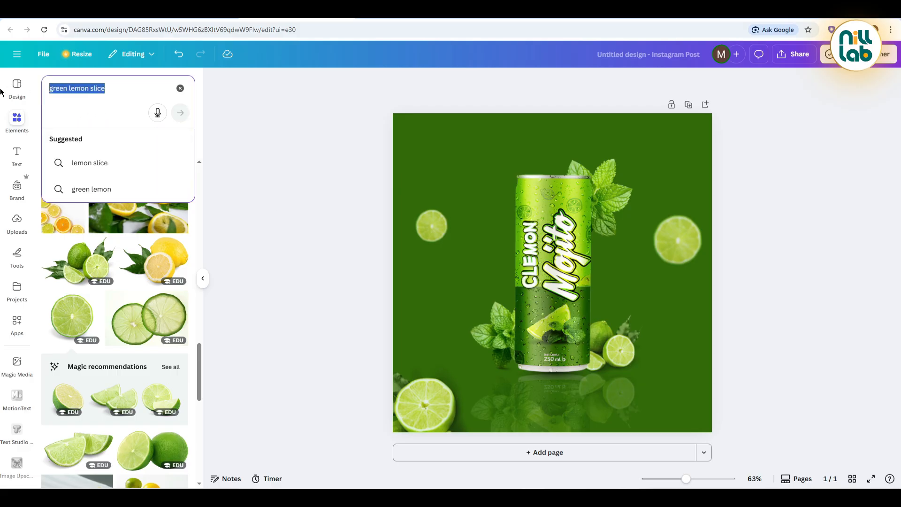
type("wa")
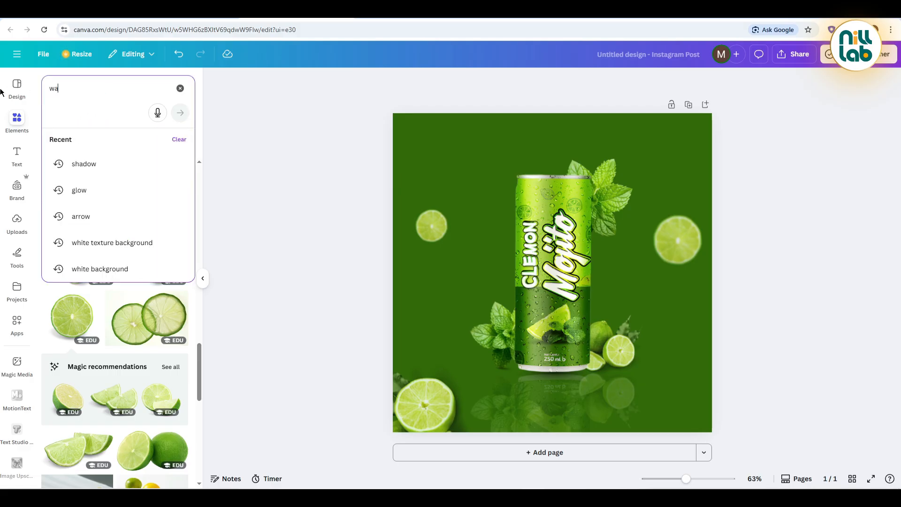
type("ter splash")
key("Return")
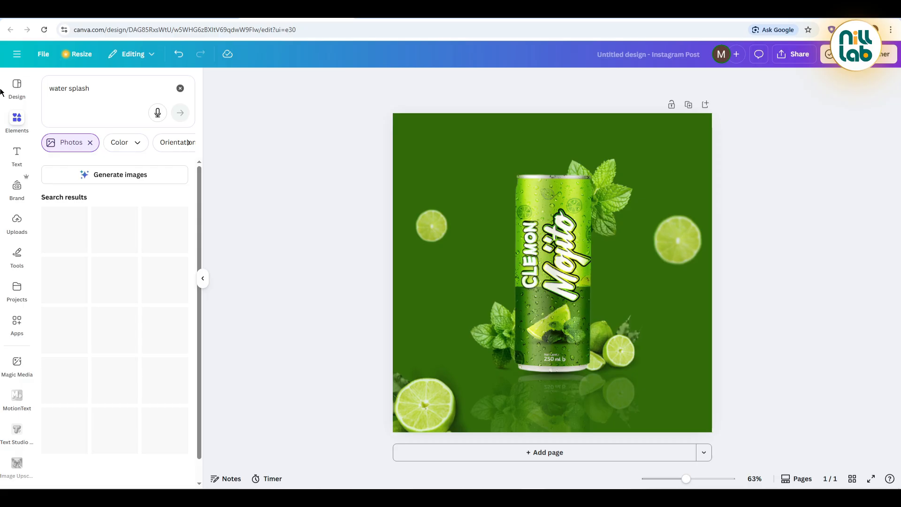
left_click(91, 143)
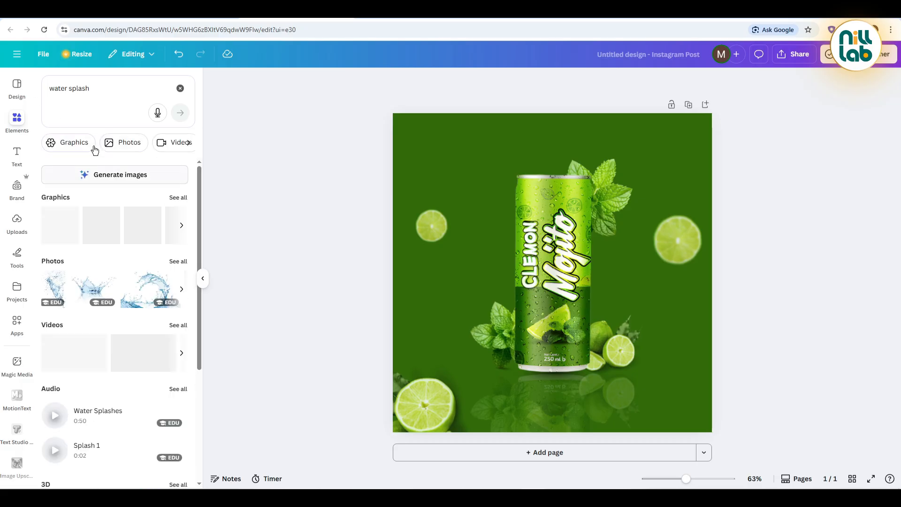
left_click(179, 197)
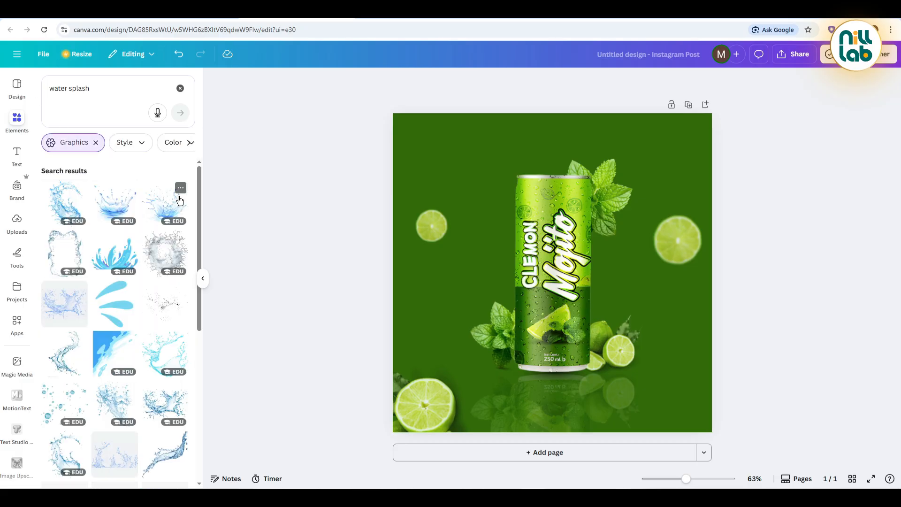
left_click(66, 201)
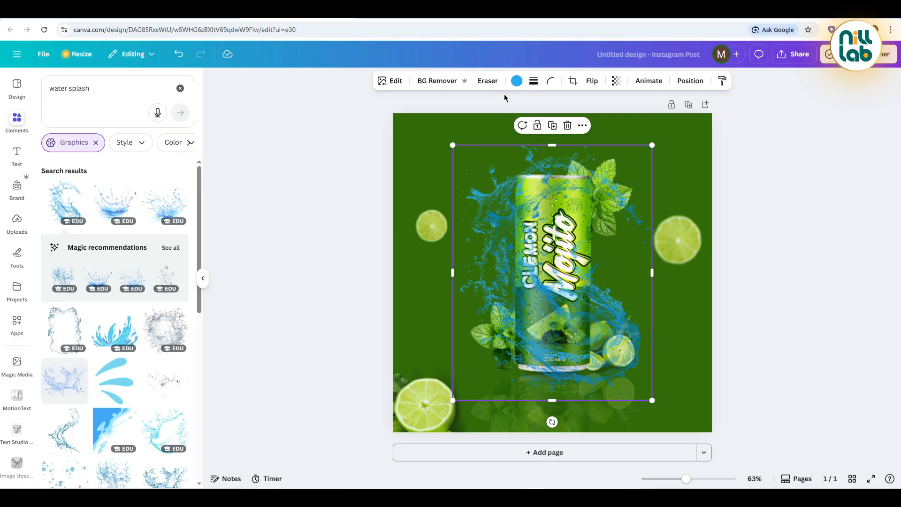
Step: Recolor the water splash neutral grey and set its brightness and highlights to 100
left_click(506, 81)
left_click(187, 351)
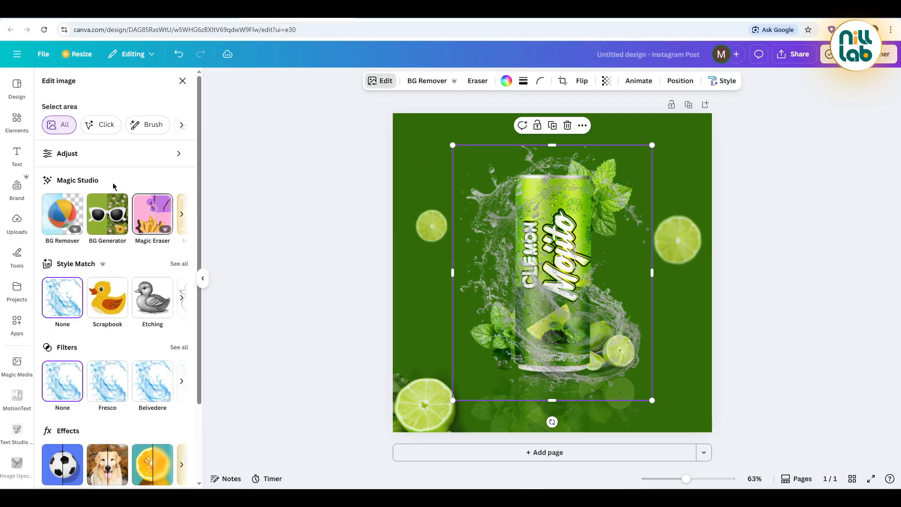
left_click(107, 154)
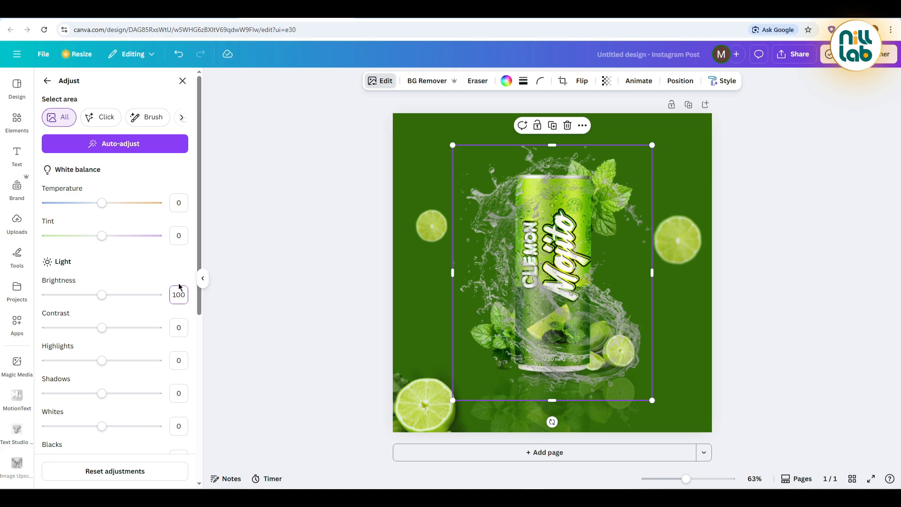
key("Return")
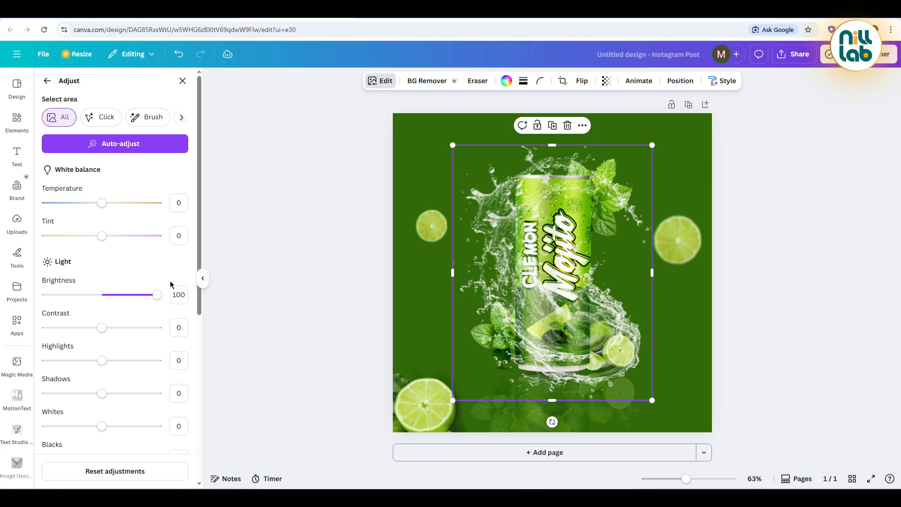
left_click_drag(102, 362, 264, 360)
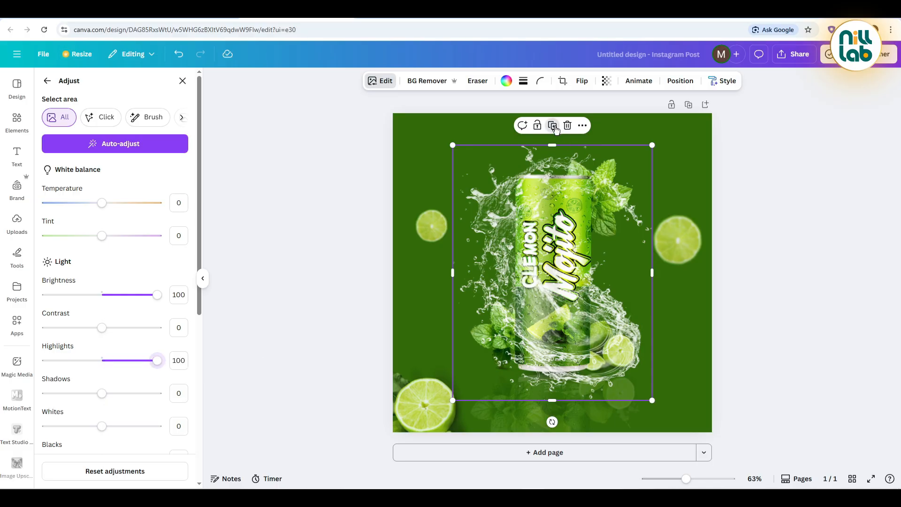
Step: Duplicate the water splash and stack the copy exactly over the original to intensify it
left_click_drag(560, 233, 560, 235)
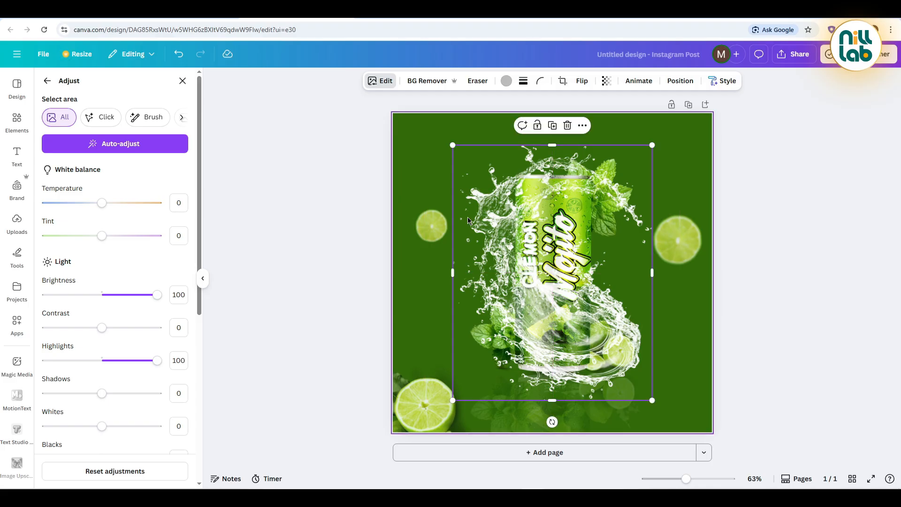
left_click(816, 170)
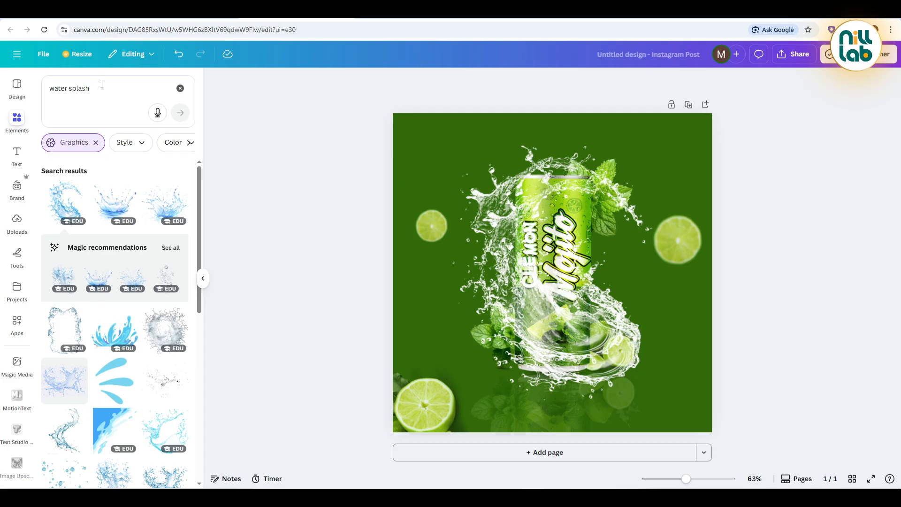
Step: Search the graphics for "white light" and add the soft white cone-shaped light beam
left_click(87, 88)
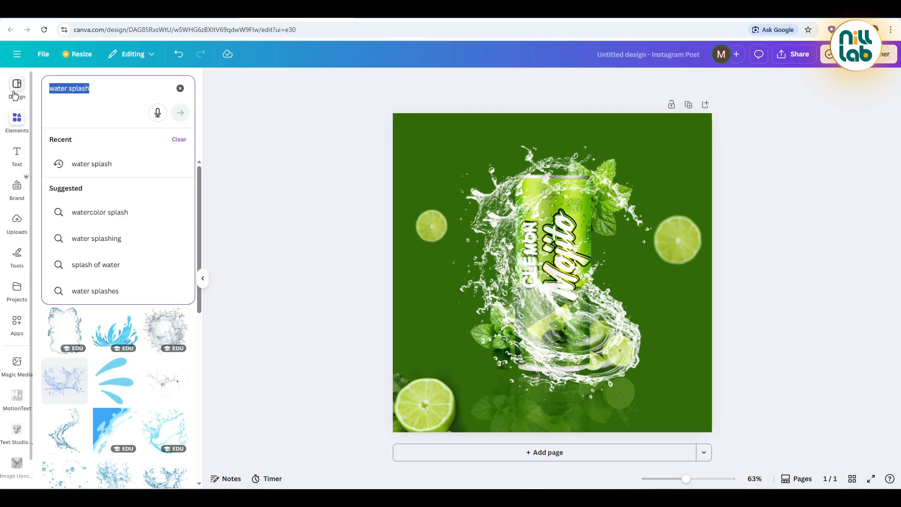
type("whi")
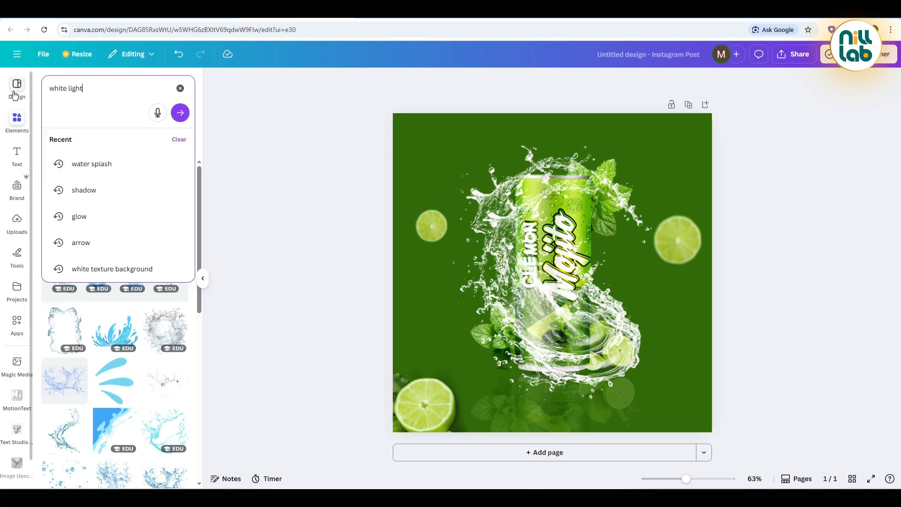
type("te light")
key("Return")
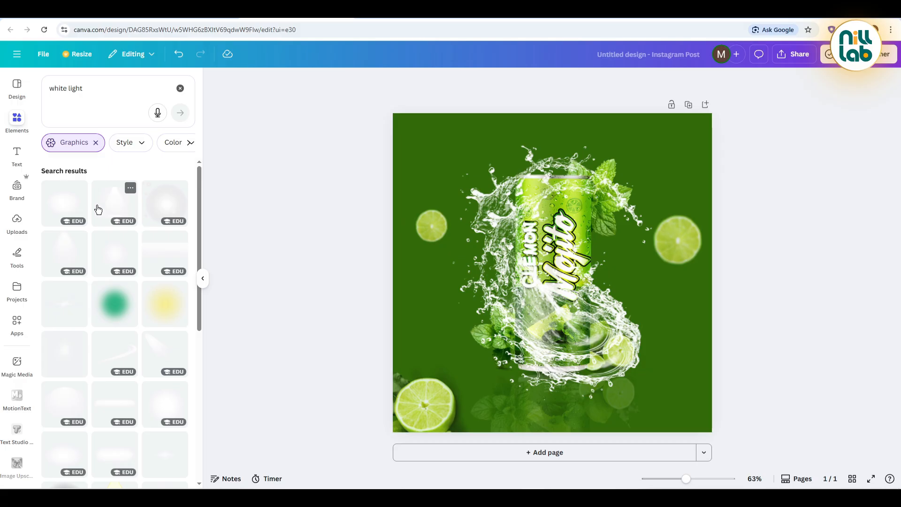
left_click(73, 253)
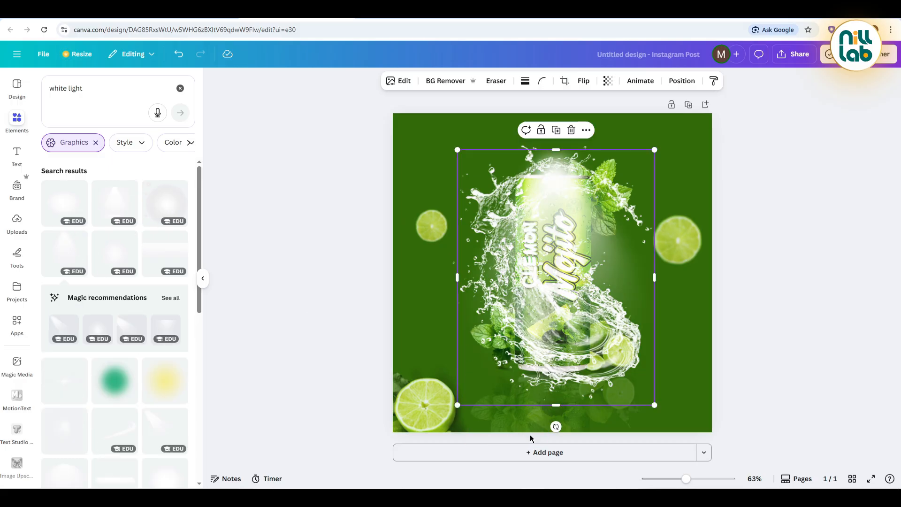
Step: Rotate the light beam diagonally, enlarge it slightly and place it so it shines in from the poster's upper-left corner
left_click_drag(555, 426, 626, 395)
left_click_drag(672, 366, 669, 371)
left_click_drag(578, 258, 491, 190)
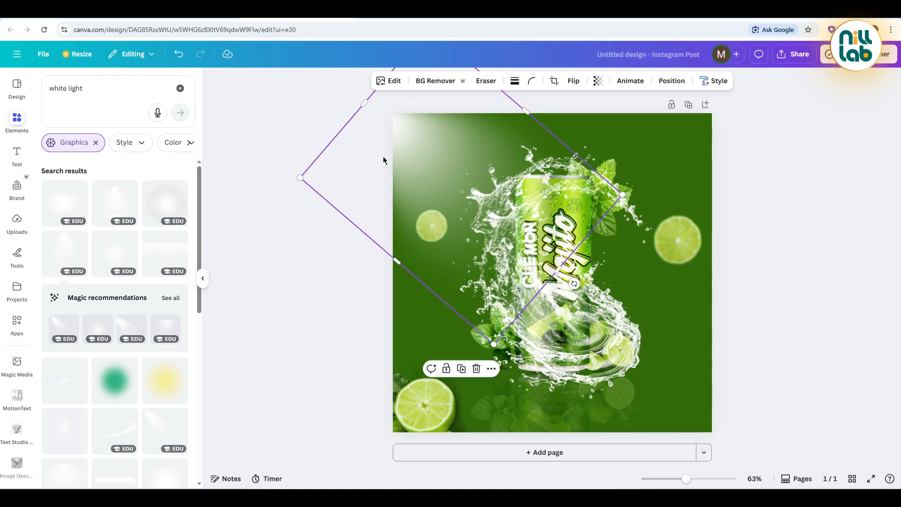
left_click_drag(438, 181, 436, 183)
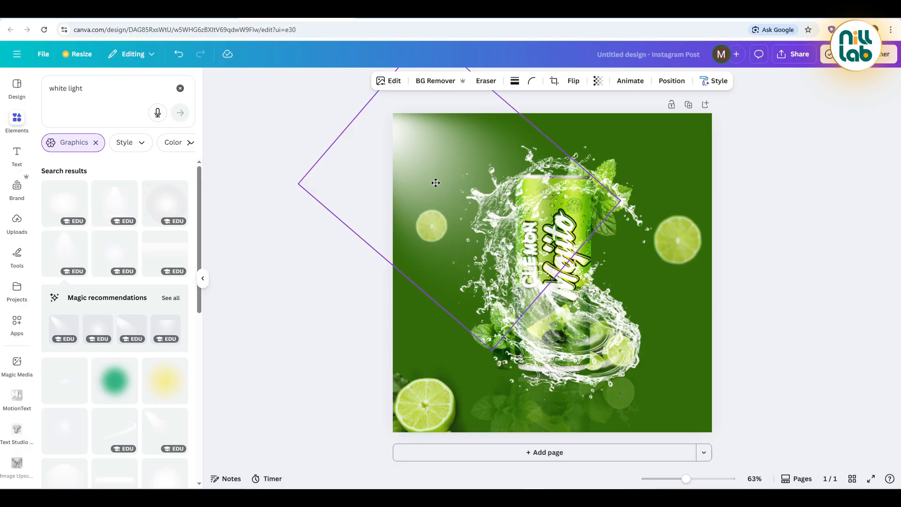
left_click_drag(493, 350, 496, 369)
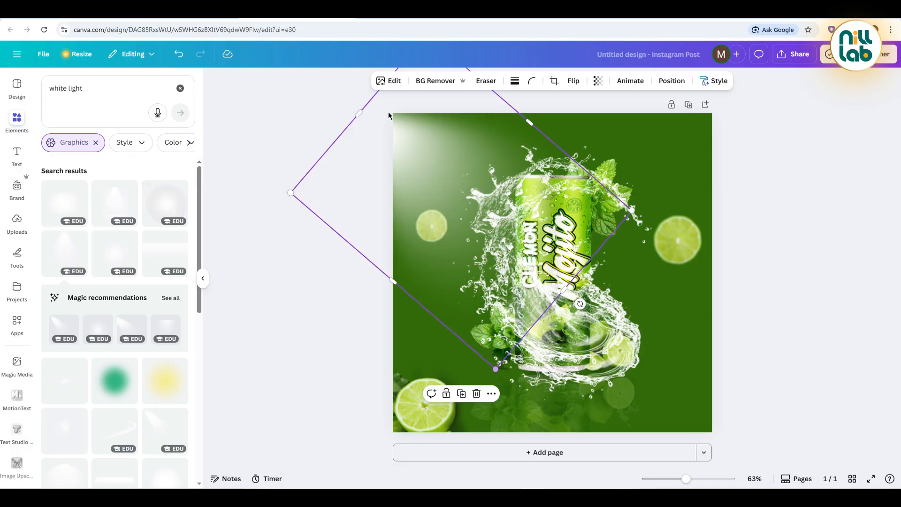
Step: Warm the light beam by setting its temperature to 31 and nudge it slightly upward
left_click(392, 82)
left_click(119, 152)
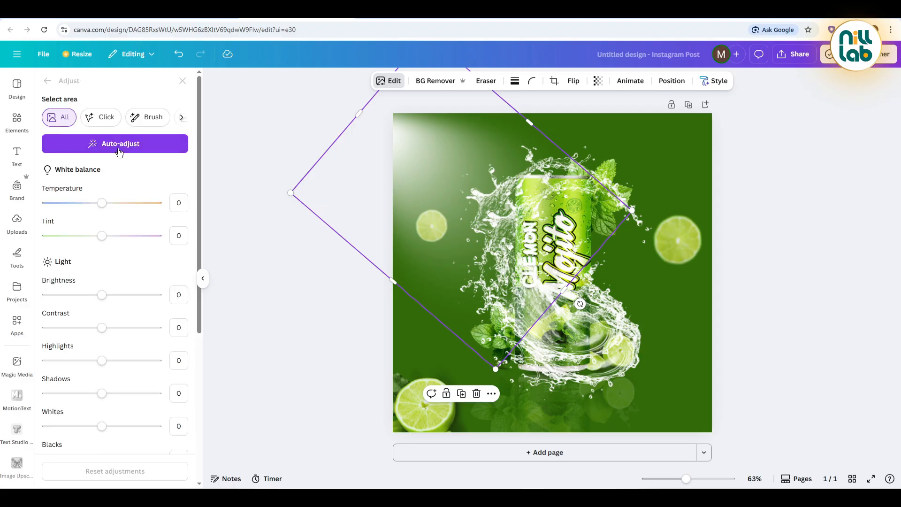
left_click_drag(108, 205, 114, 204)
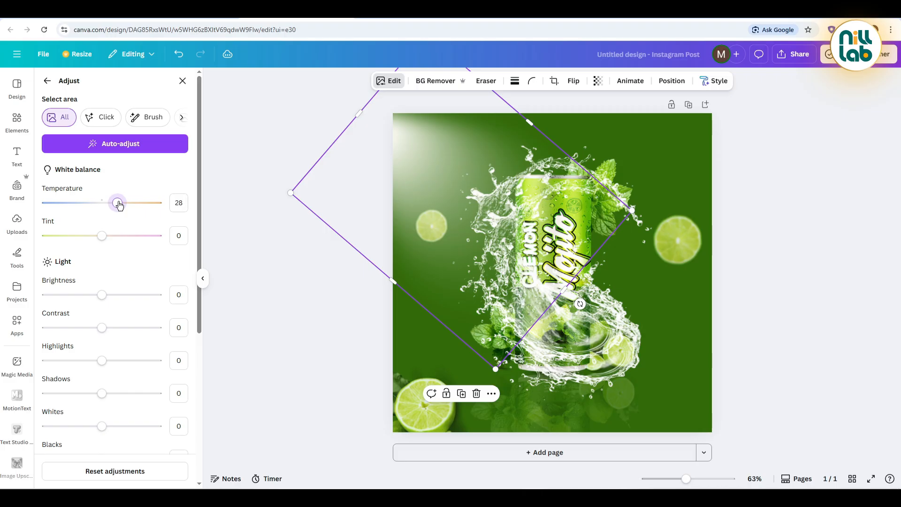
left_click_drag(119, 205, 121, 205)
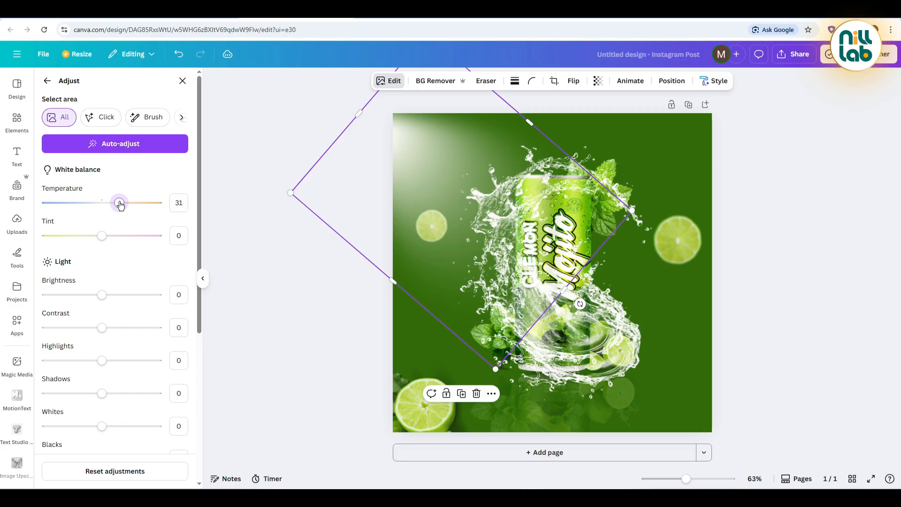
left_click(270, 258)
left_click(391, 179)
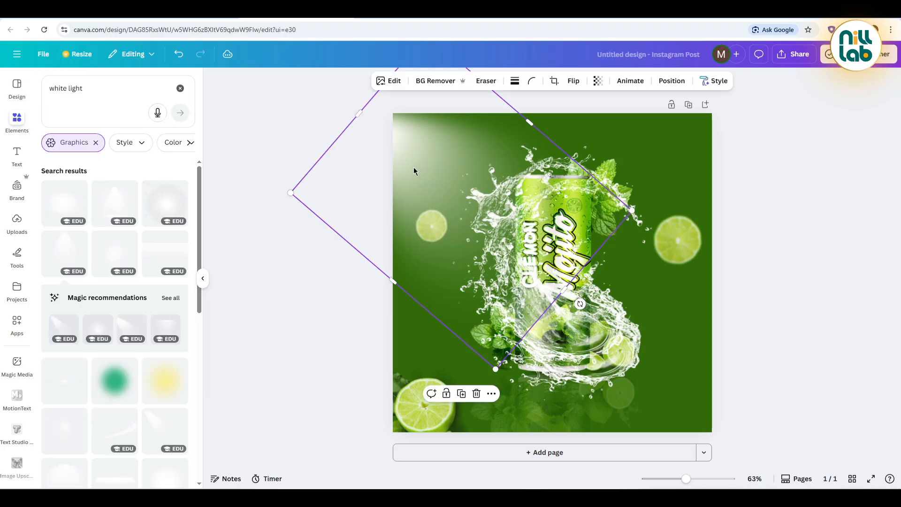
left_click_drag(413, 167, 414, 162)
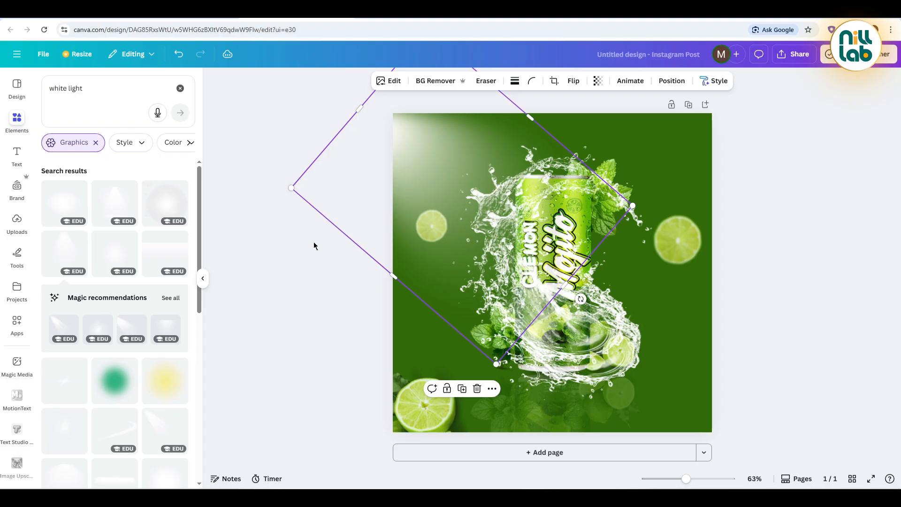
left_click(314, 245)
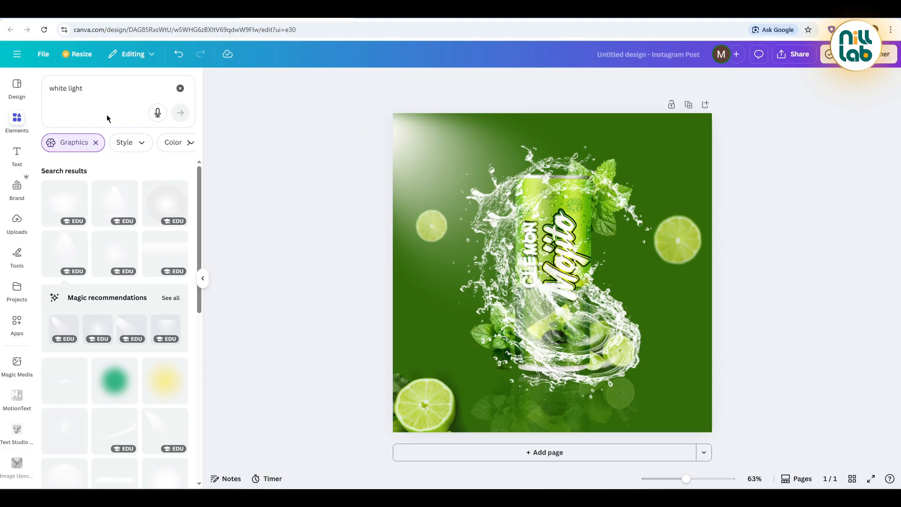
Step: Add the soft yellow glow graphic and enlarge and center it to cover the whole poster
left_click(169, 391)
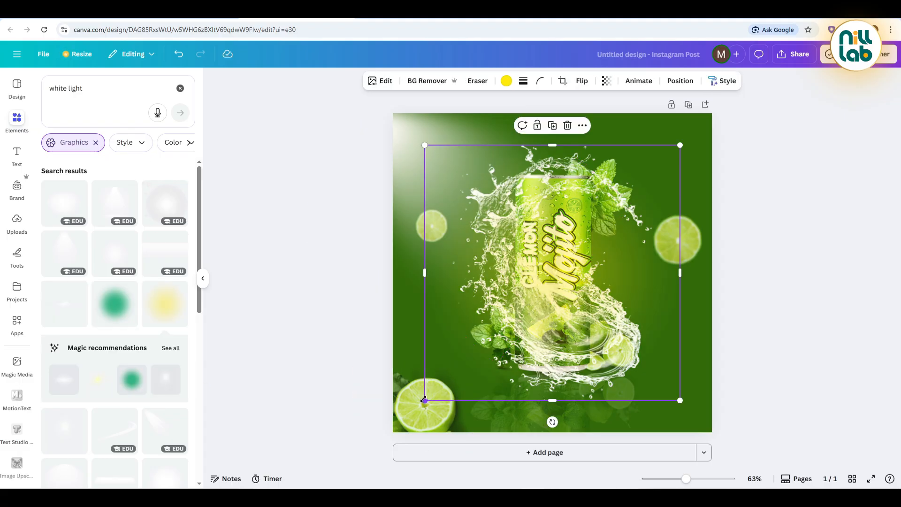
left_click_drag(424, 400, 336, 482)
left_click_drag(510, 332, 542, 294)
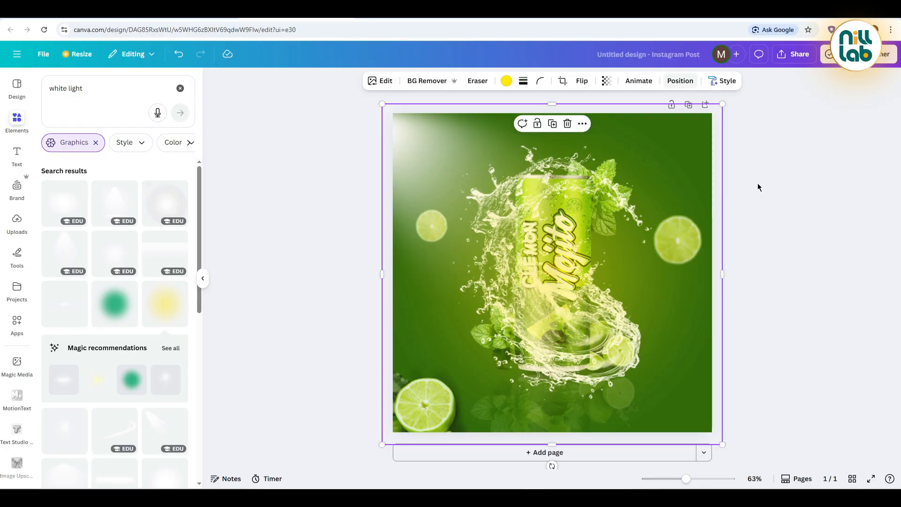
Step: Move the yellow glow layer directly above the background and the white light beam layer directly above the glow
left_click(680, 81)
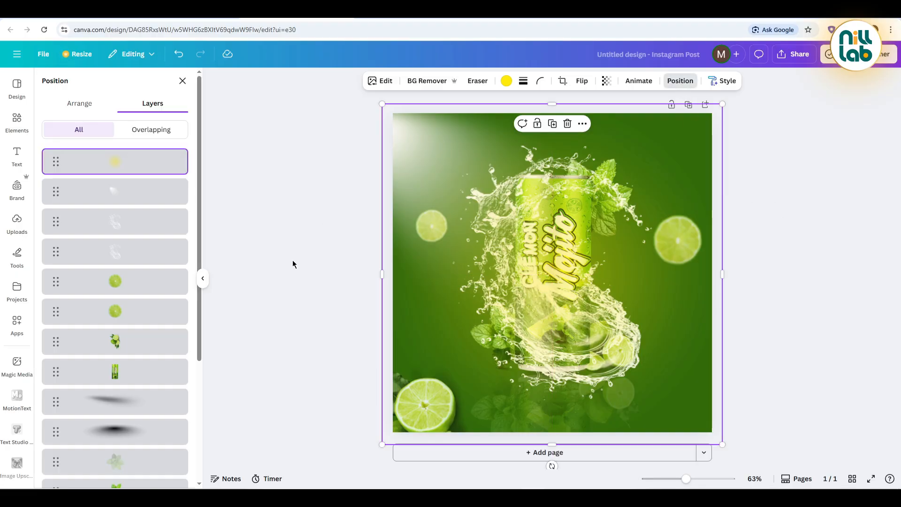
left_click_drag(55, 160, 67, 434)
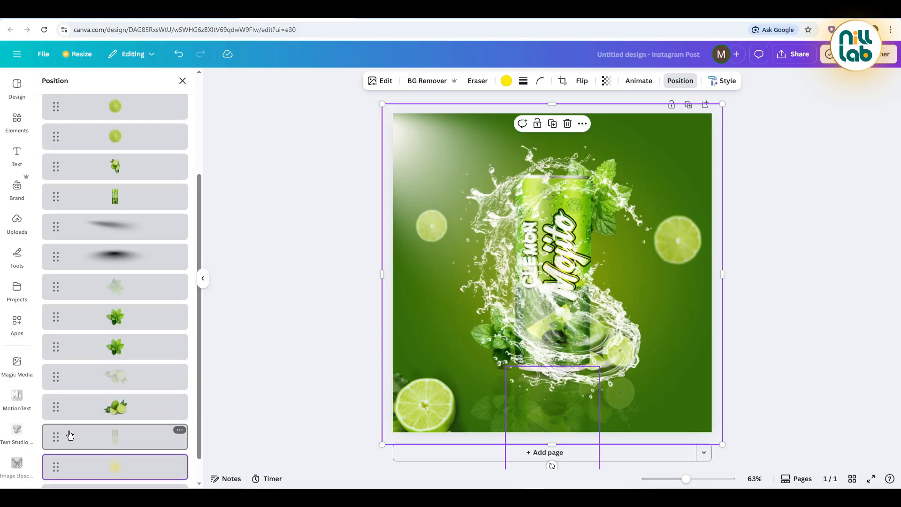
scroll(98, 269, "up", 5)
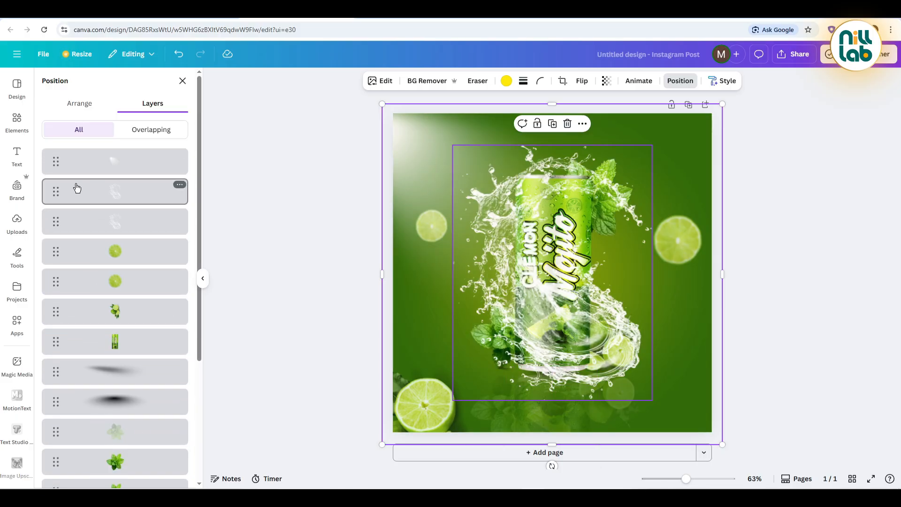
left_click_drag(66, 166, 57, 425)
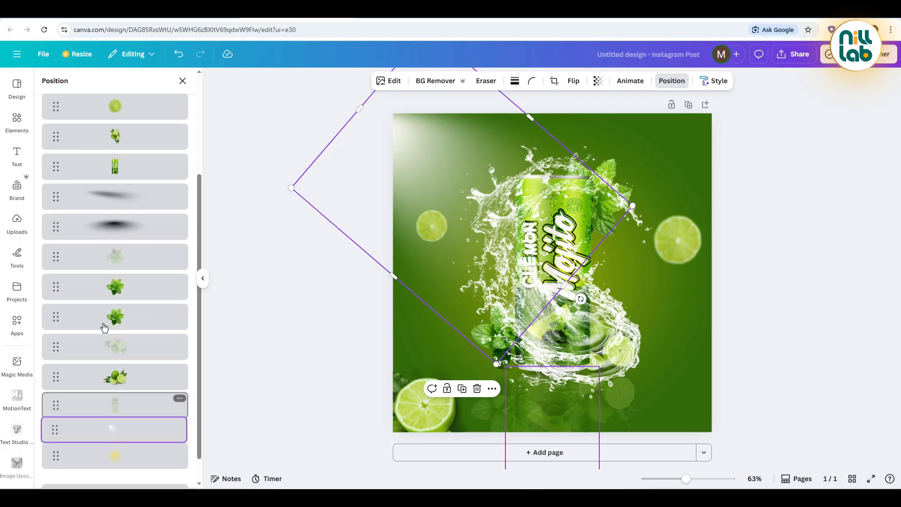
scroll(117, 277, "up", 5)
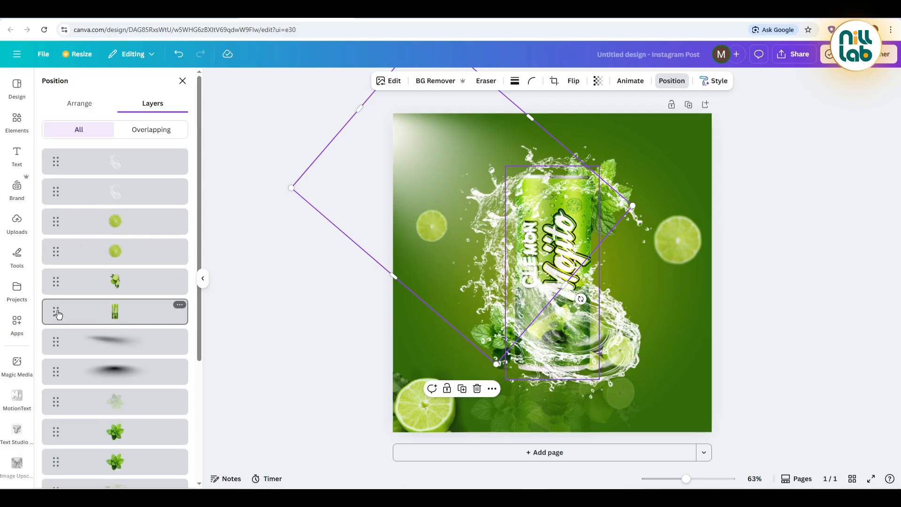
Step: Bring the can to the front of the layer stack and move both water splashes beneath the can's reflection layer
left_click_drag(57, 314, 58, 151)
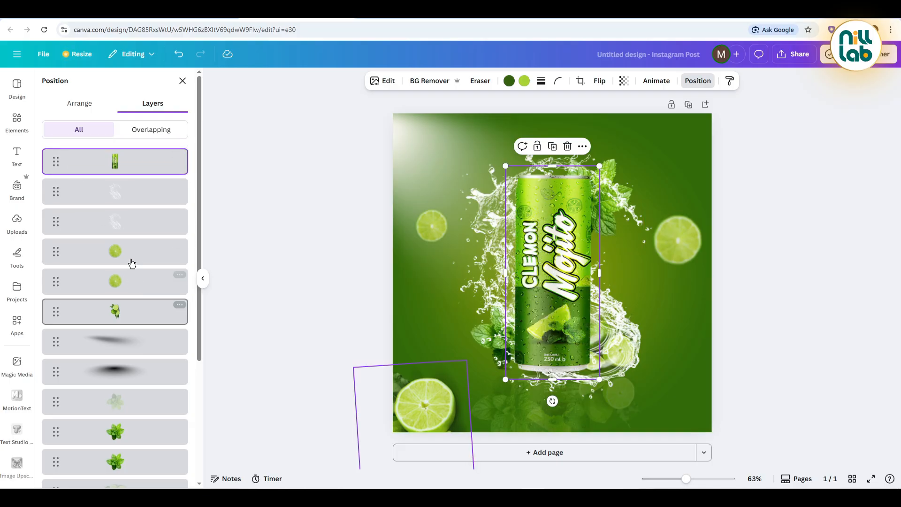
left_click_drag(56, 229, 57, 400)
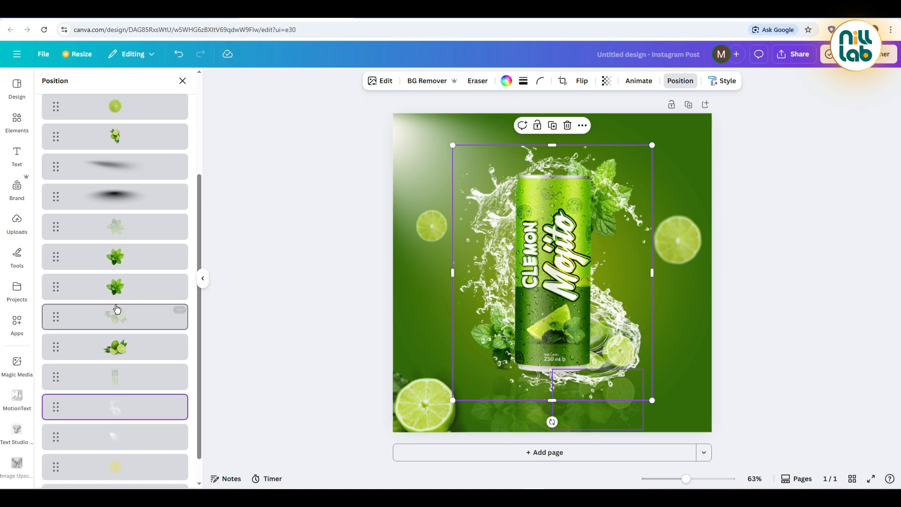
left_click_drag(56, 189, 55, 364)
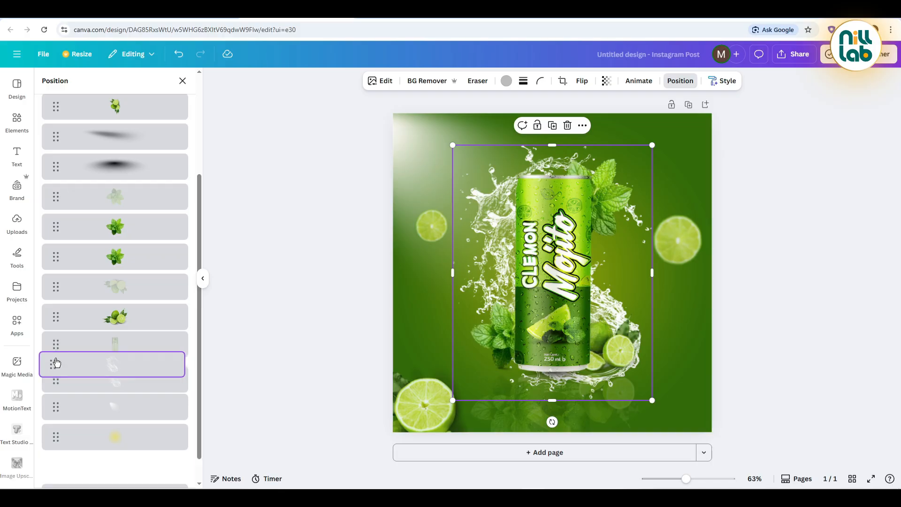
left_click(342, 306)
left_click(341, 306)
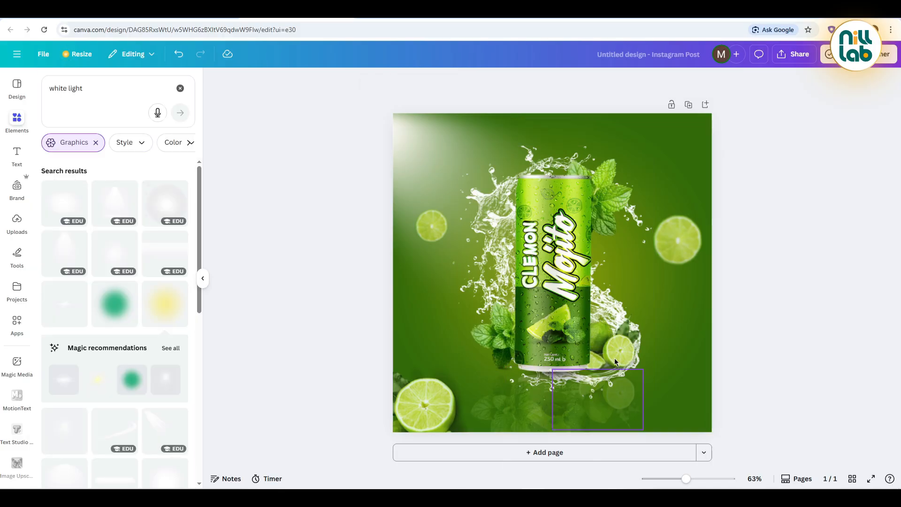
Step: Select both water splash layers and group them
left_click(500, 188)
left_click(681, 80)
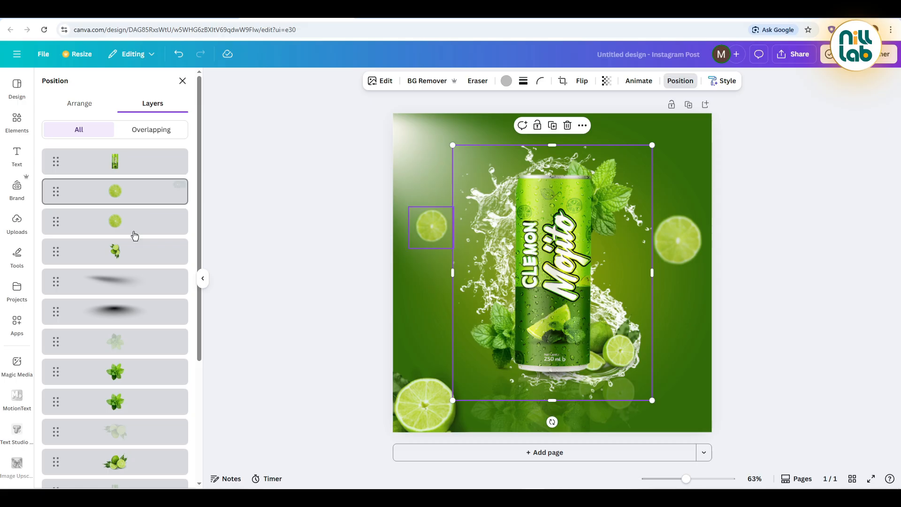
scroll(132, 235, "down", 4)
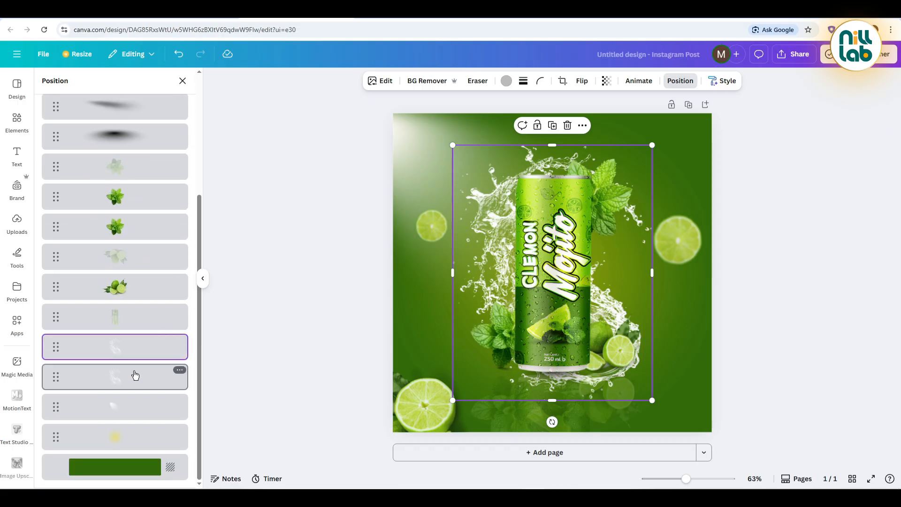
left_click(135, 376, "shift")
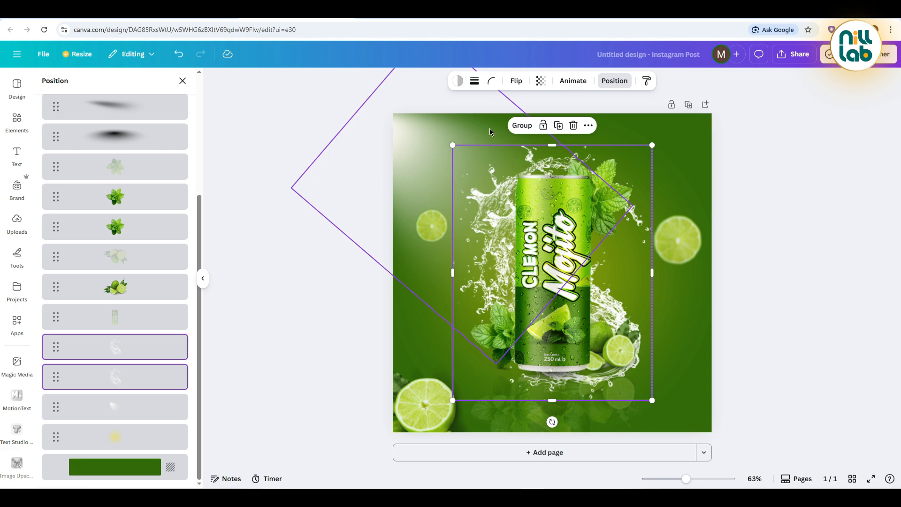
left_click(522, 126)
Step: Rotate the grouped splash counterclockwise, shift it up and to the left behind the can, and shrink it slightly
left_click_drag(552, 422, 596, 417)
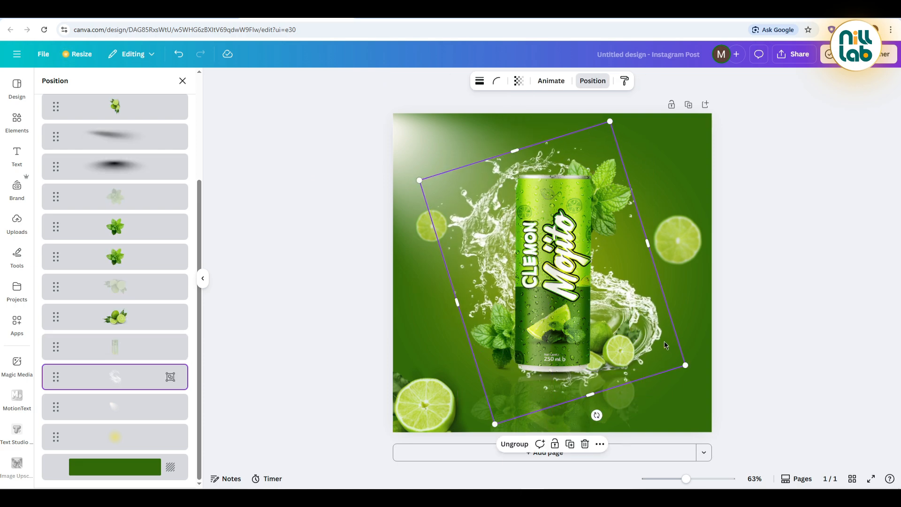
left_click_drag(665, 346, 653, 332)
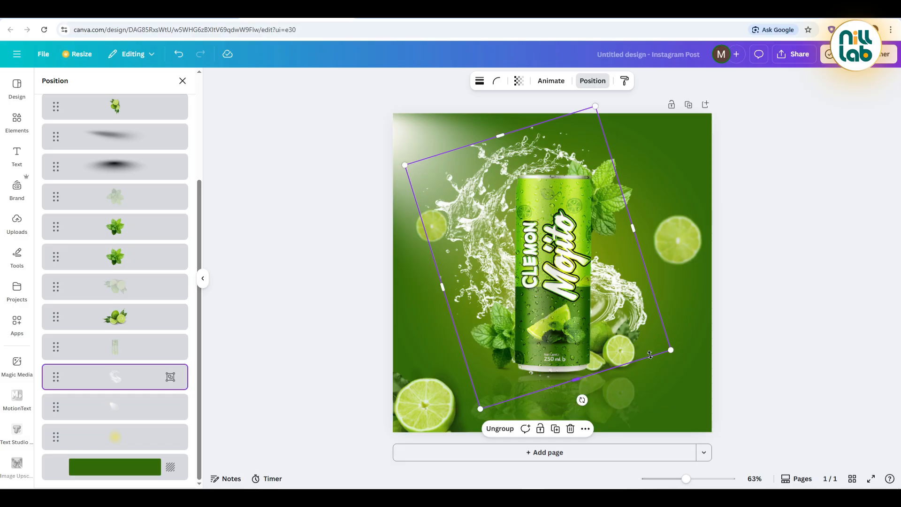
mouse_move(597, 111)
left_mouse_down()
mouse_move(597, 103)
mouse_move(590, 113)
left_mouse_up()
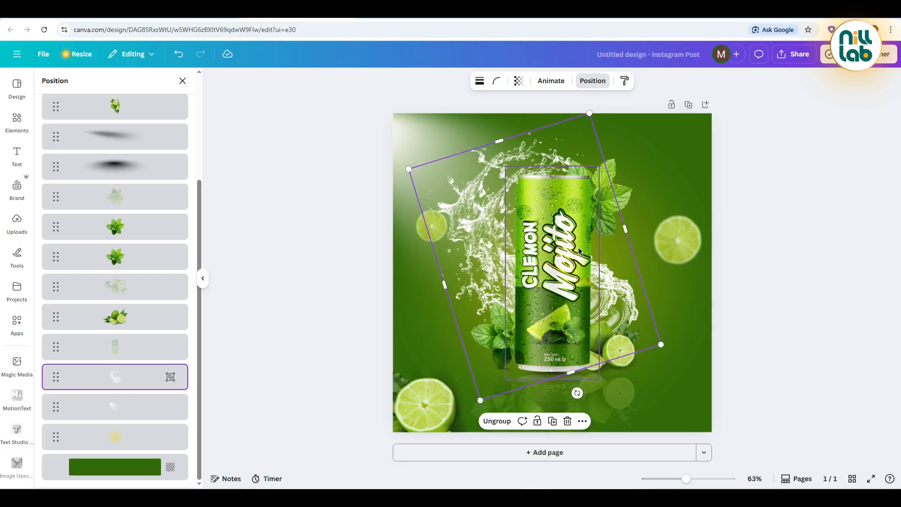
left_click(347, 257)
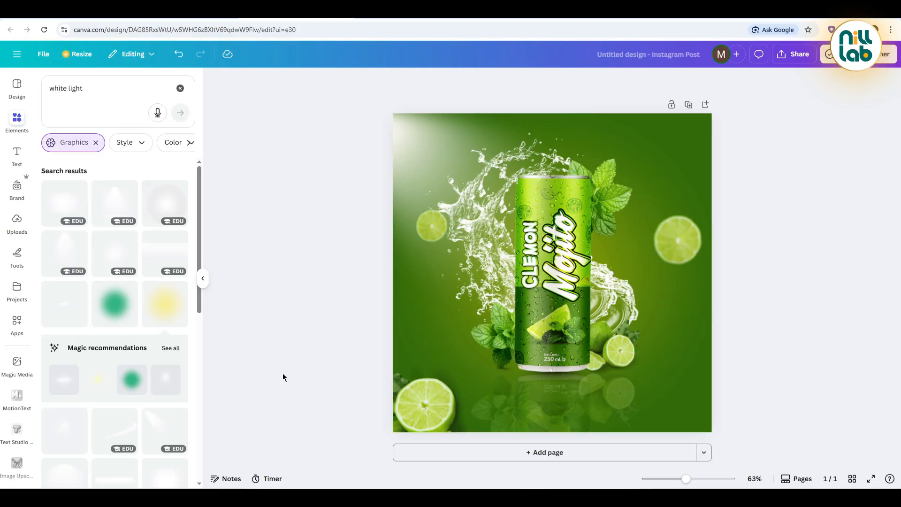
Step: Switch to Notepad, copy the lemon drinks description without its trailing comma, and return to the Canva design
left_click(469, 497)
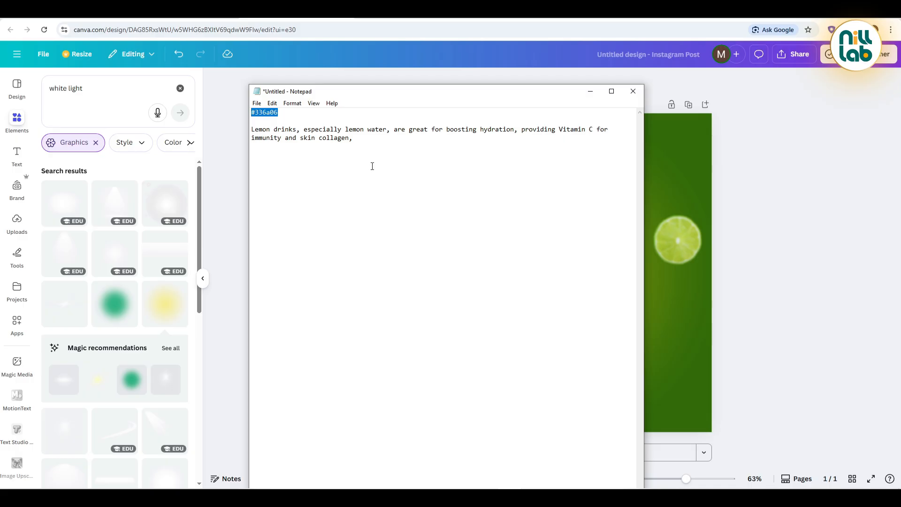
left_click_drag(351, 143, 326, 139)
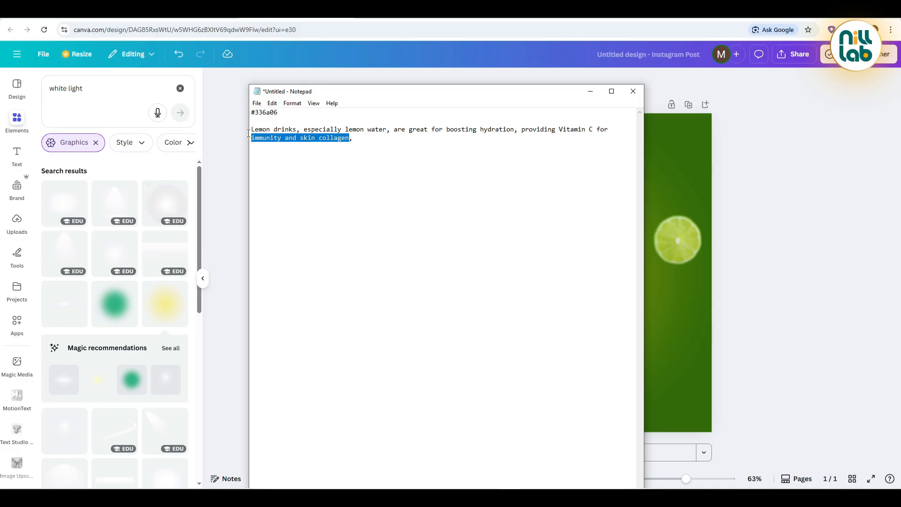
left_click_drag(249, 133, 248, 132)
key("ctrl+c")
left_click(225, 205)
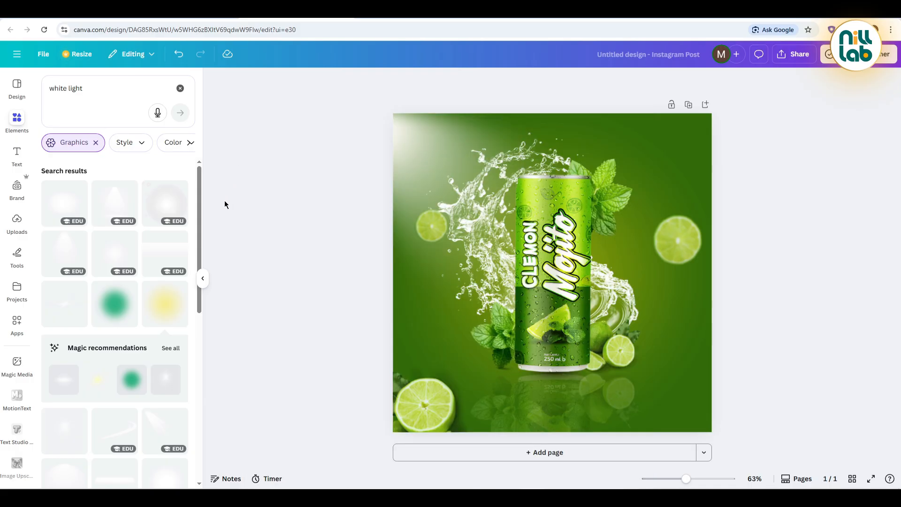
Step: Add a body text box containing the copied lemon drinks description and colour the text white
left_click(13, 158)
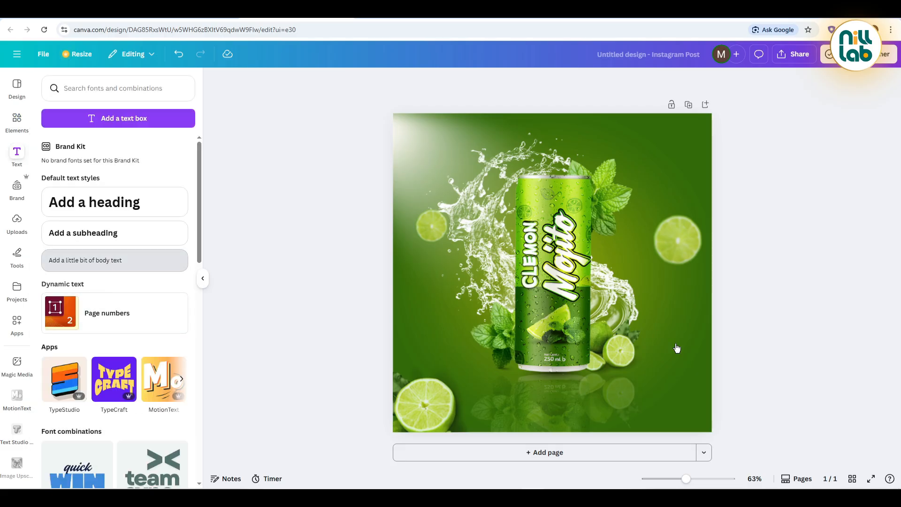
left_click(105, 260)
key("ctrl+v")
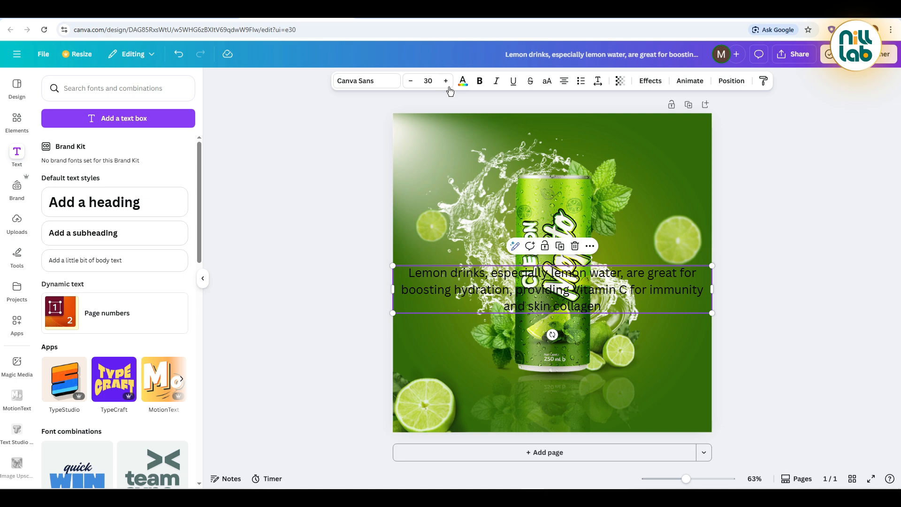
left_click(463, 81)
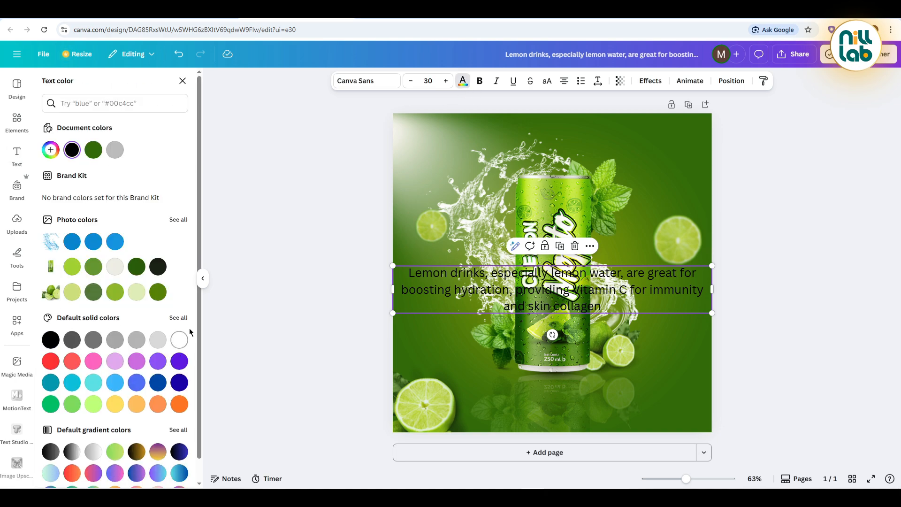
left_click(179, 339)
Step: Set the description text's font to Montserrat Medium
left_click(353, 80)
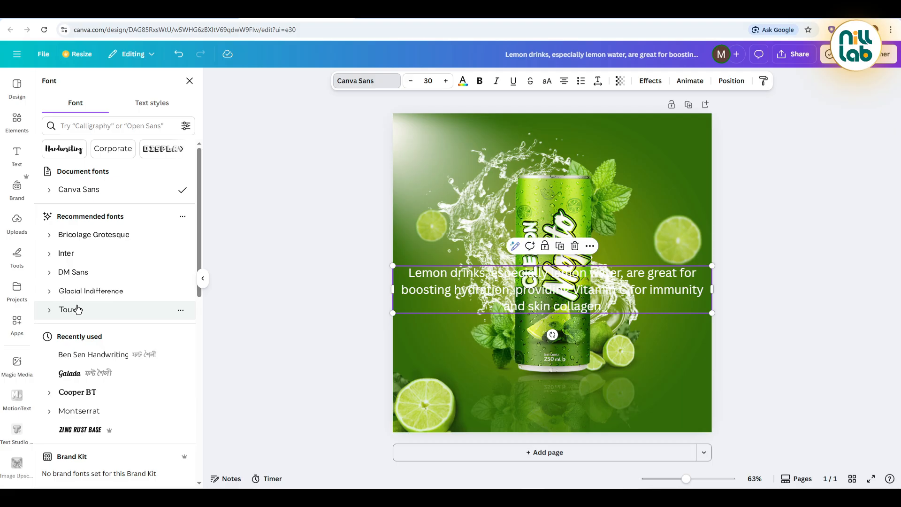
left_click(107, 125)
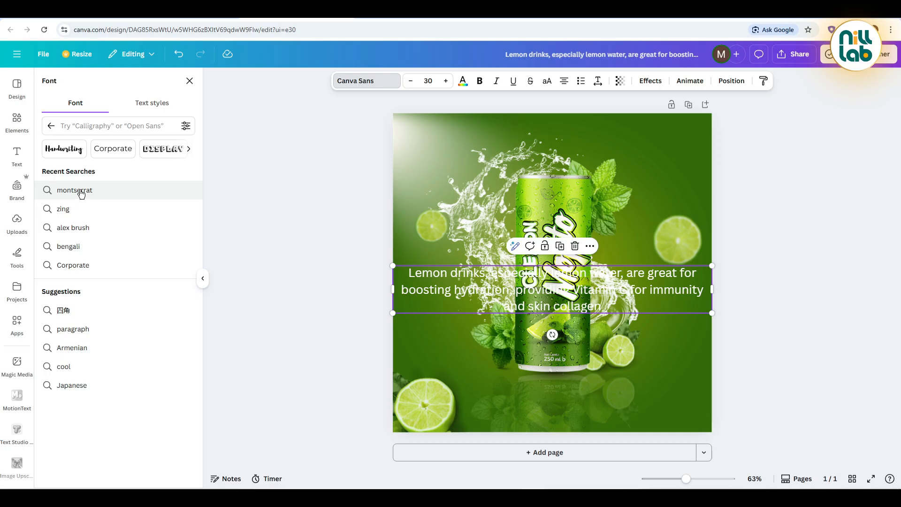
left_click(91, 121)
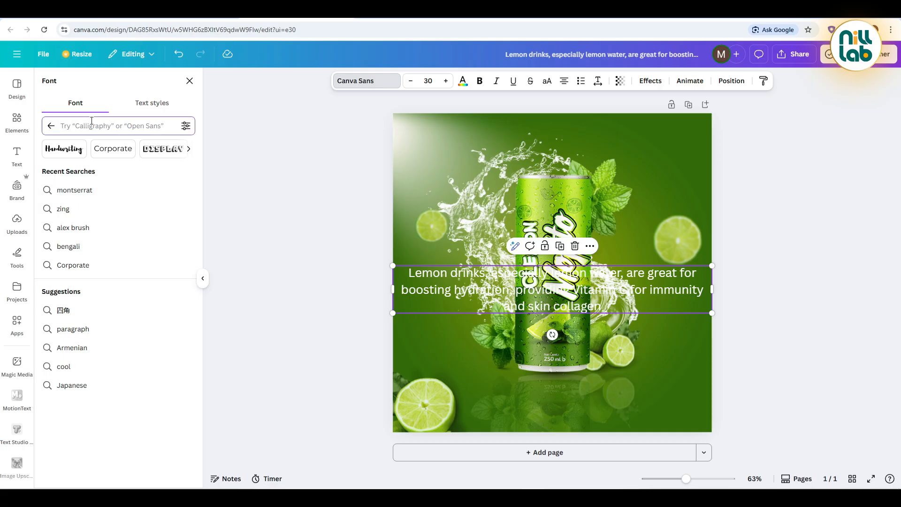
type("montse")
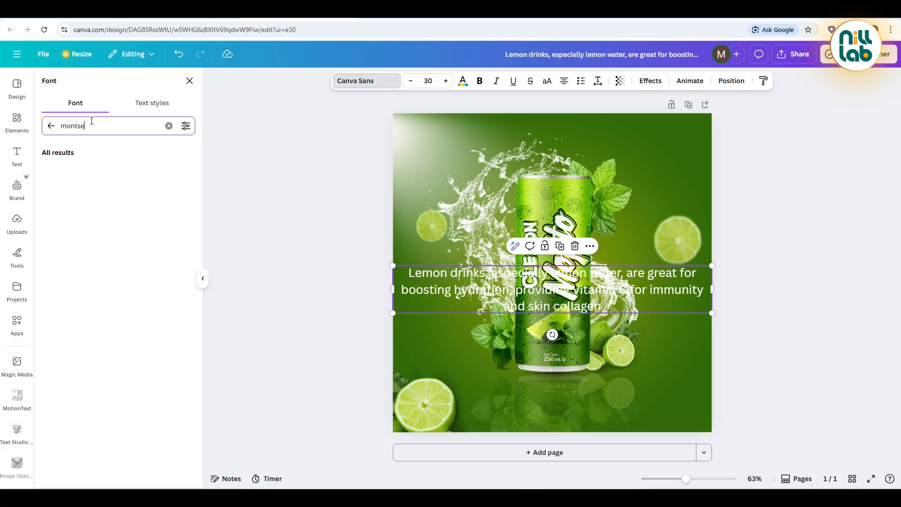
type("rrat")
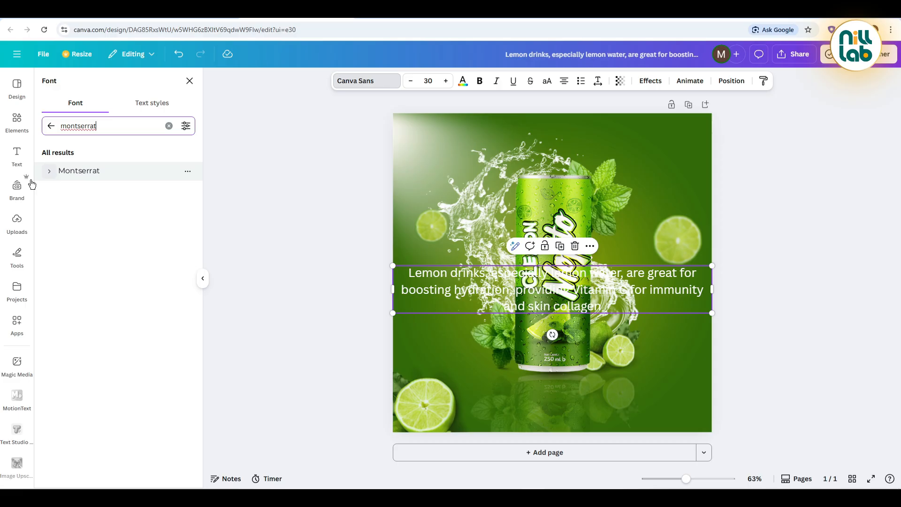
left_click(48, 174)
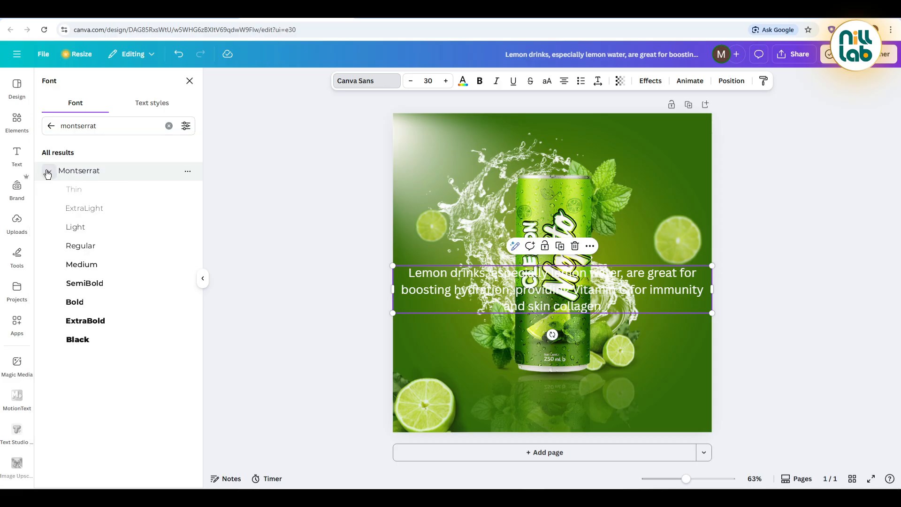
left_click(83, 266)
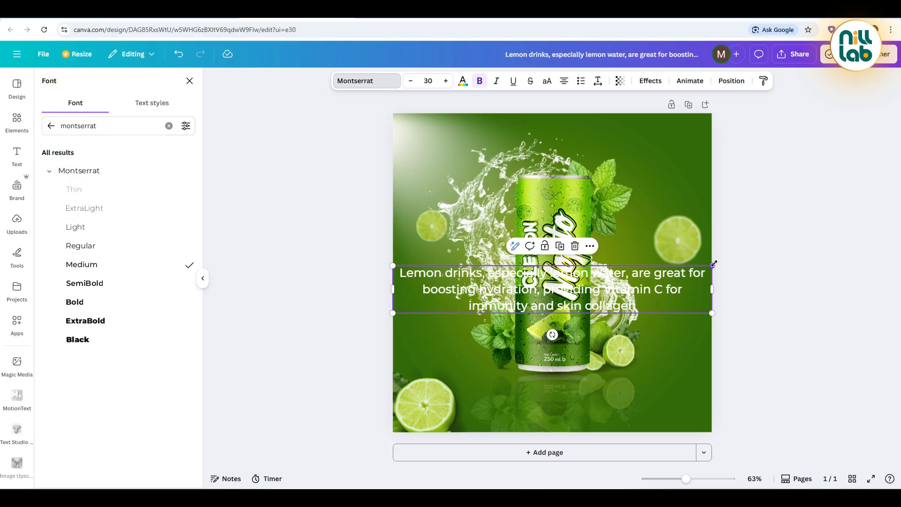
Step: Move the description below the can, reduce its font size to 15.1 and narrow its text box
left_click_drag(714, 264, 668, 311)
left_click_drag(540, 294, 557, 393)
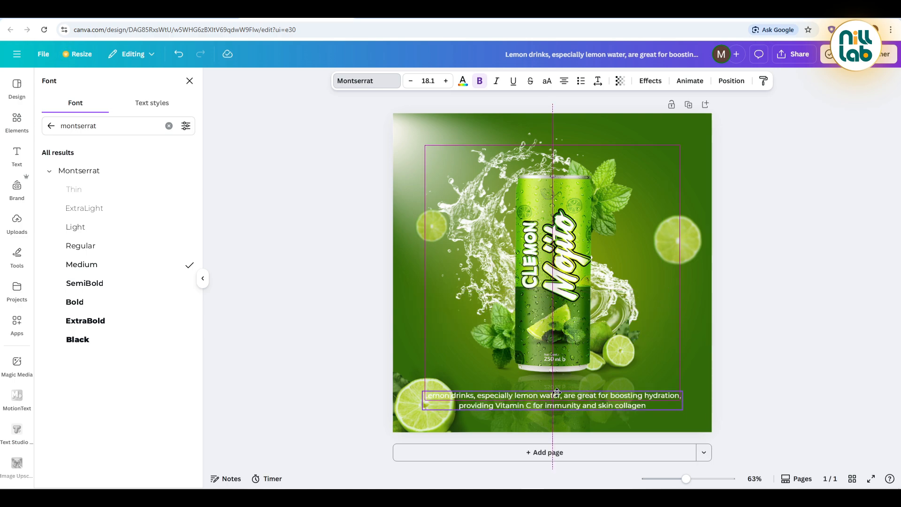
left_click(412, 82)
left_click(413, 81)
left_click(413, 82)
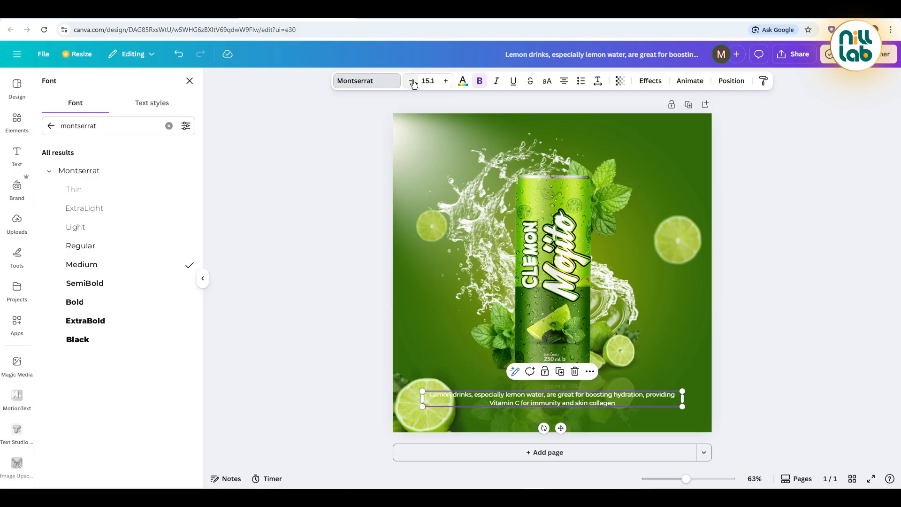
left_click_drag(682, 399, 657, 402)
left_click_drag(553, 398, 560, 399)
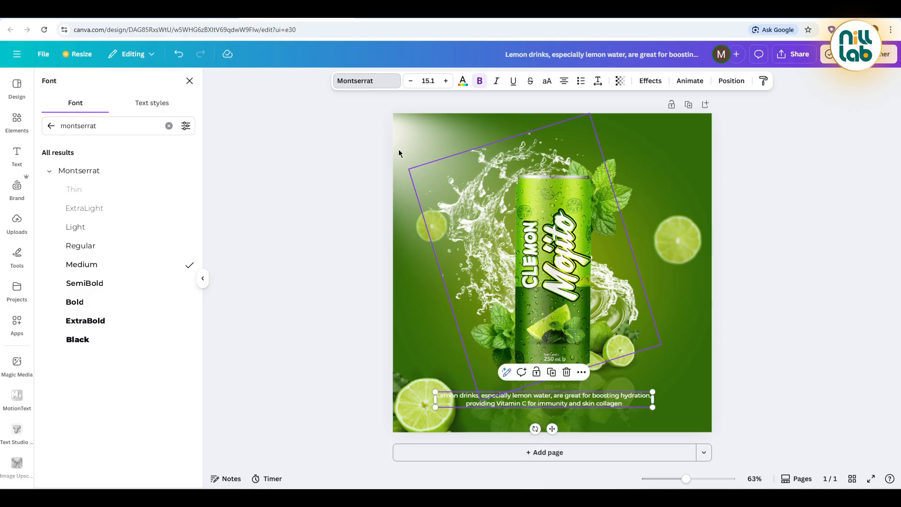
Step: Set the description's font size to 13.1, narrow its box further and position the two lines beneath the can
left_click(412, 82)
left_click(412, 85)
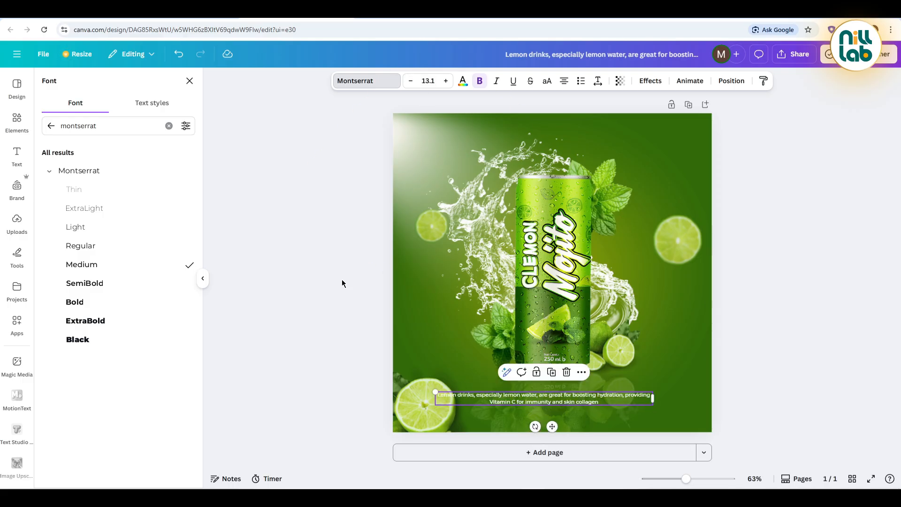
left_click(341, 279)
left_click(589, 403)
left_click_drag(654, 399, 627, 403)
left_click_drag(552, 399, 567, 400)
left_click(326, 306)
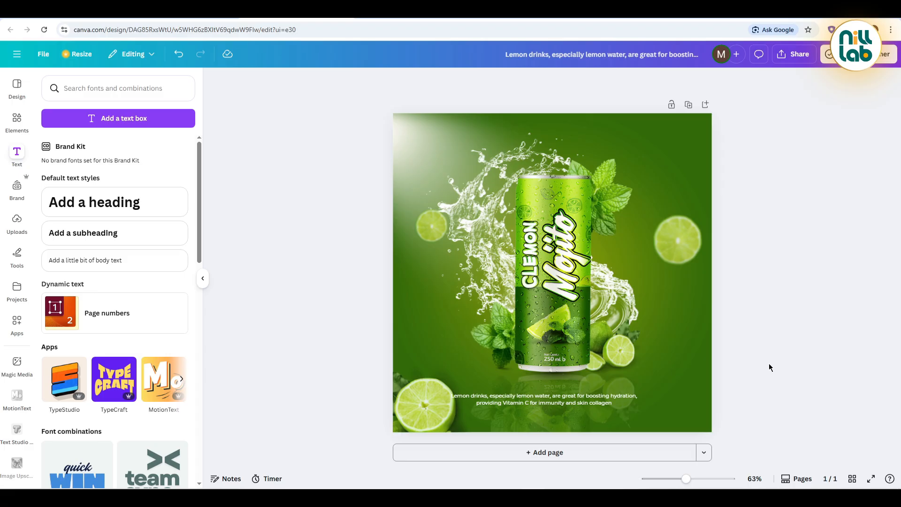
Step: Move the can, splash, mint and limes together slightly down, and nudge the lime in the poster's lower-left corner slightly left
left_click_drag(642, 373, 401, 117)
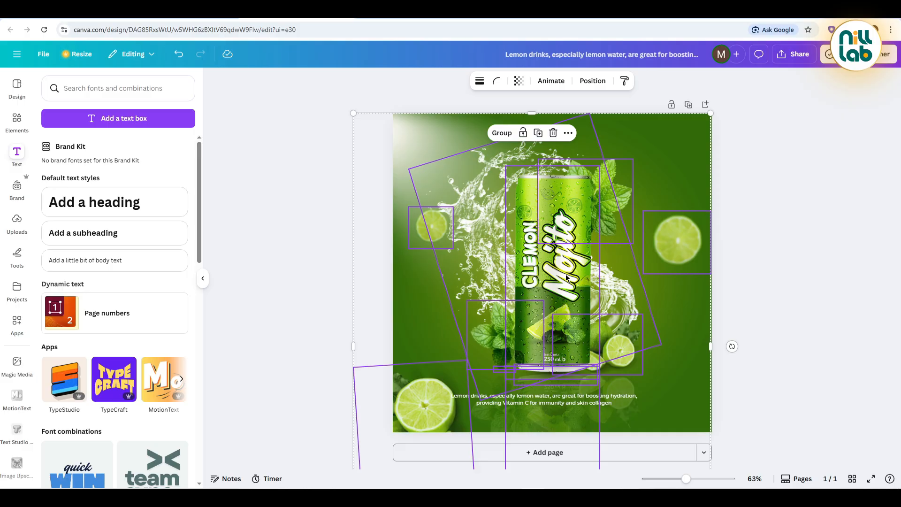
mouse_move(566, 278)
left_mouse_down()
mouse_move(573, 275)
mouse_move(571, 284)
mouse_move(573, 276)
left_mouse_up()
key("ctrl+z")
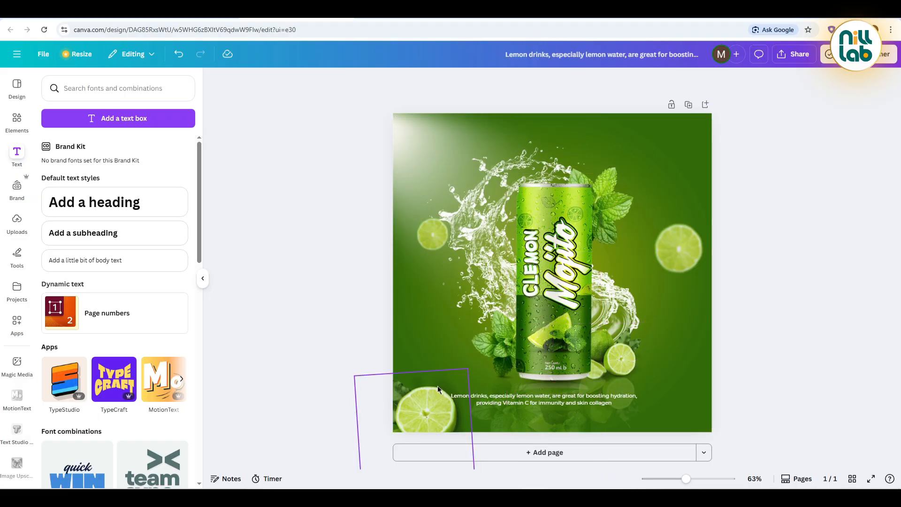
left_click(438, 390)
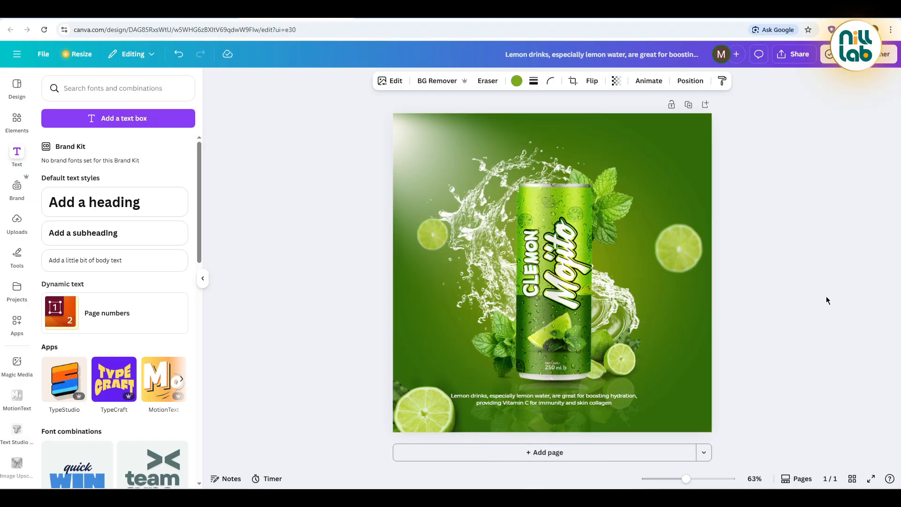
Step: Set the description's font size to 14.1 and centre it horizontally just below the can
left_click_drag(643, 370, 565, 407)
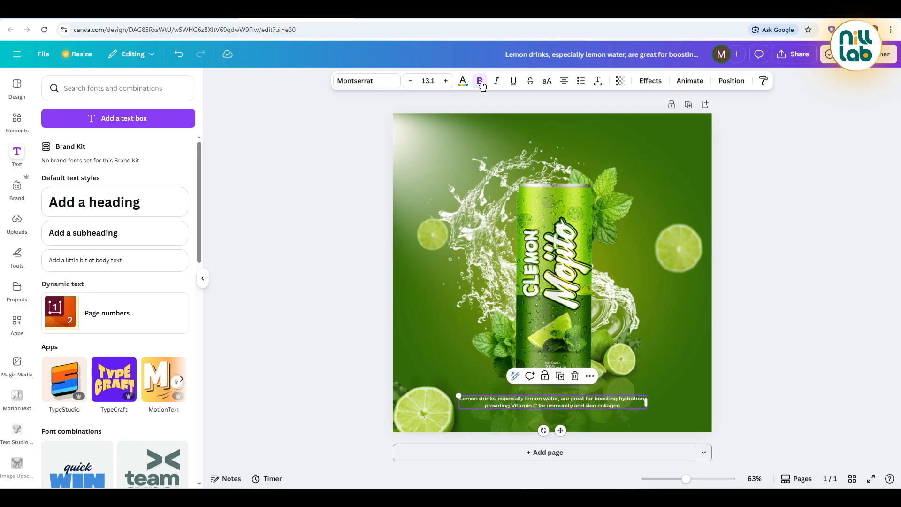
left_click(446, 81)
left_click(822, 389)
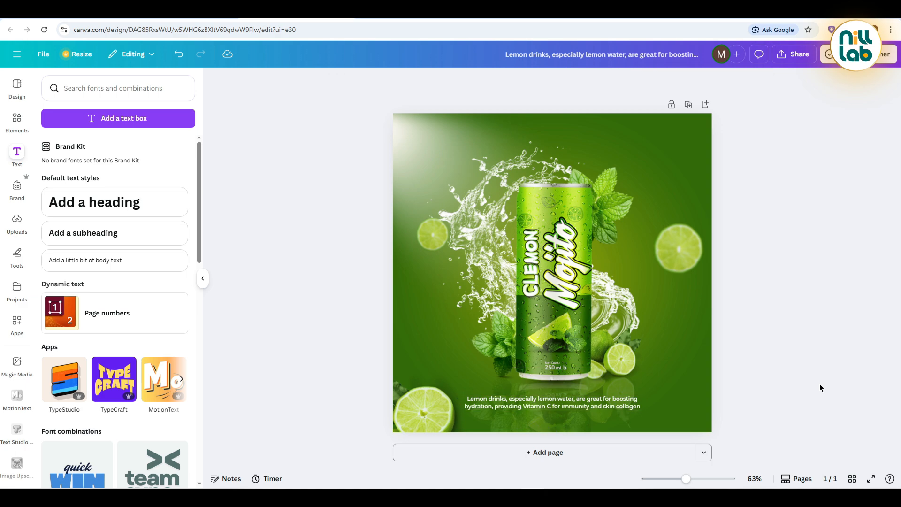
left_click(596, 407)
left_click_drag(597, 406, 598, 403)
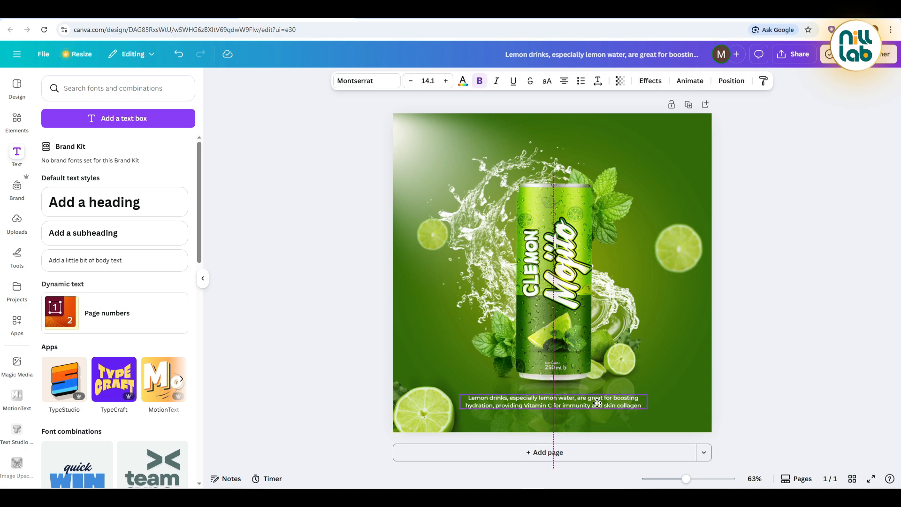
Step: Preview the finished poster in full screen and return to the editor
left_click(802, 309)
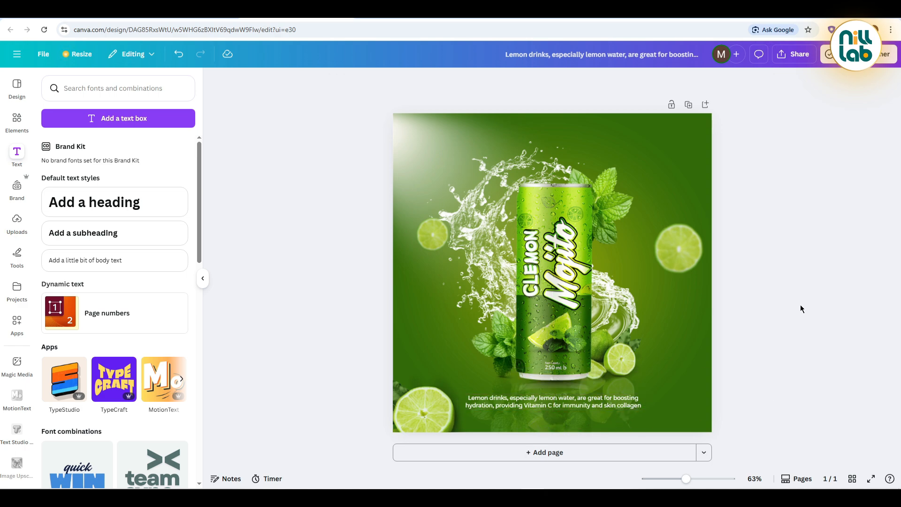
left_click(871, 478)
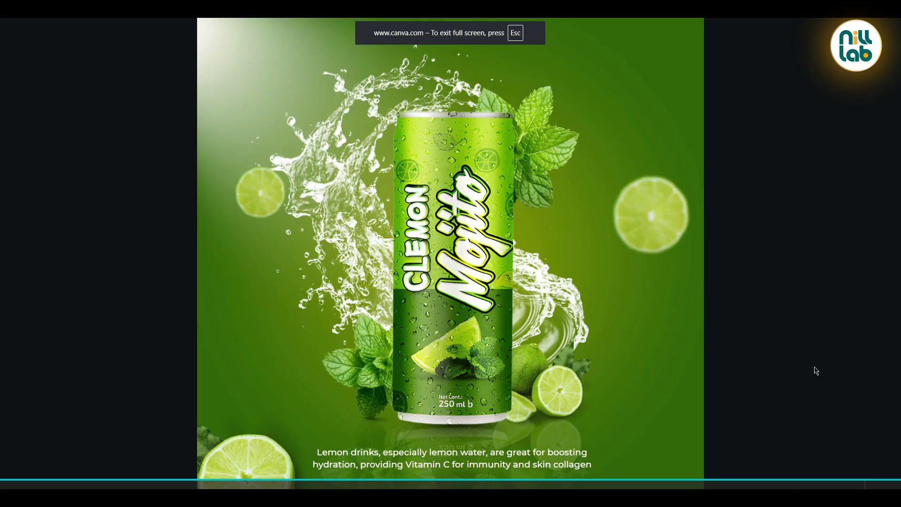
key("Escape")
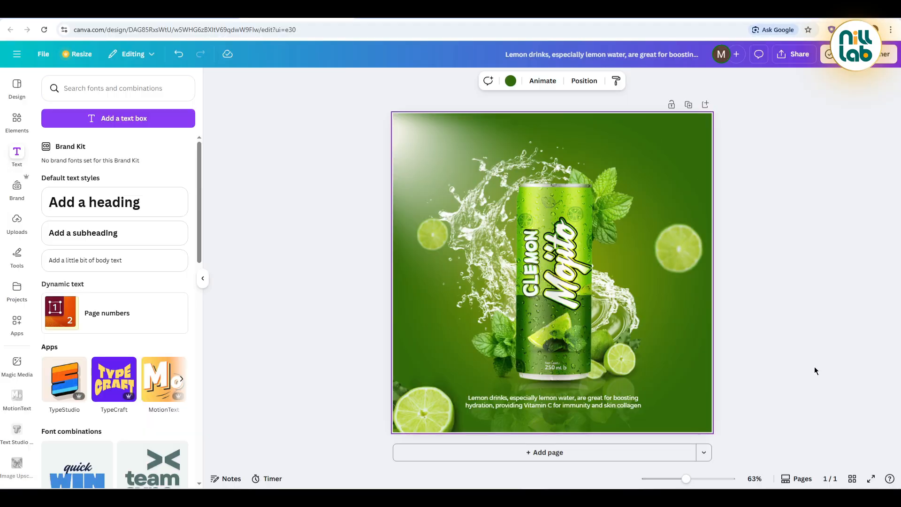